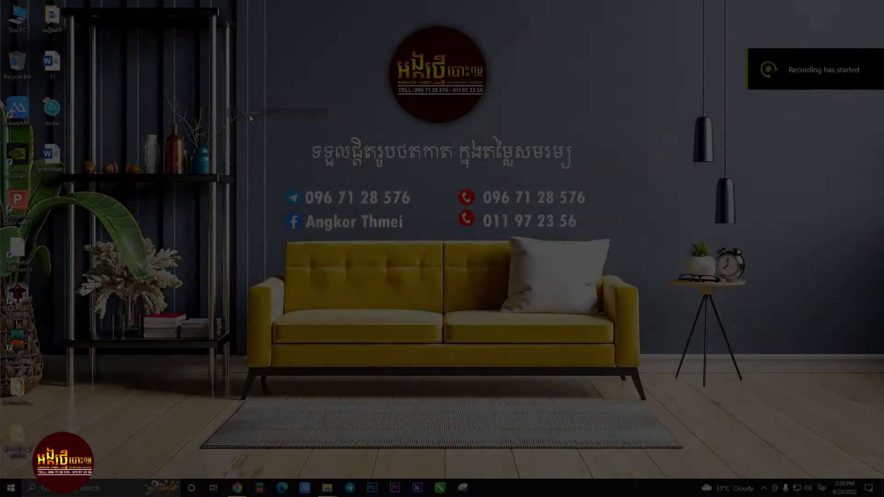
Hide the desktop icons, refresh the desktop twice, and open File Explorer.
{"action": "right_click", "coordinate": [249, 115]}
{"action": "left_click", "coordinate": [387, 178]}
{"action": "right_click", "coordinate": [590, 163]}
{"action": "left_click", "coordinate": [610, 187]}
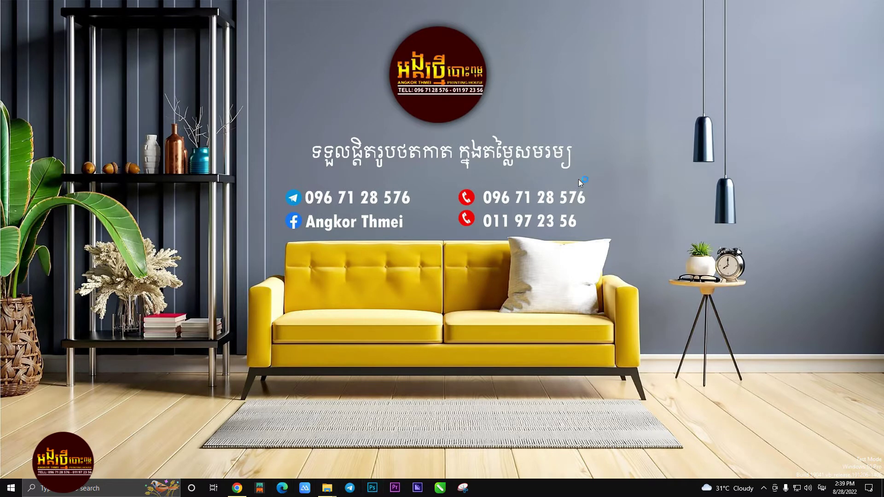
{"action": "right_click", "coordinate": [584, 159]}
{"action": "left_click", "coordinate": [609, 184]}
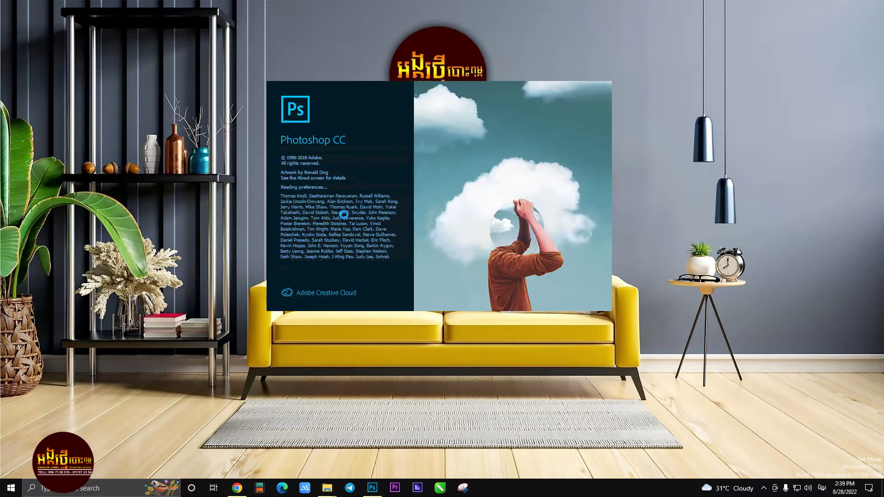
{"action": "key", "text": "super+e"}
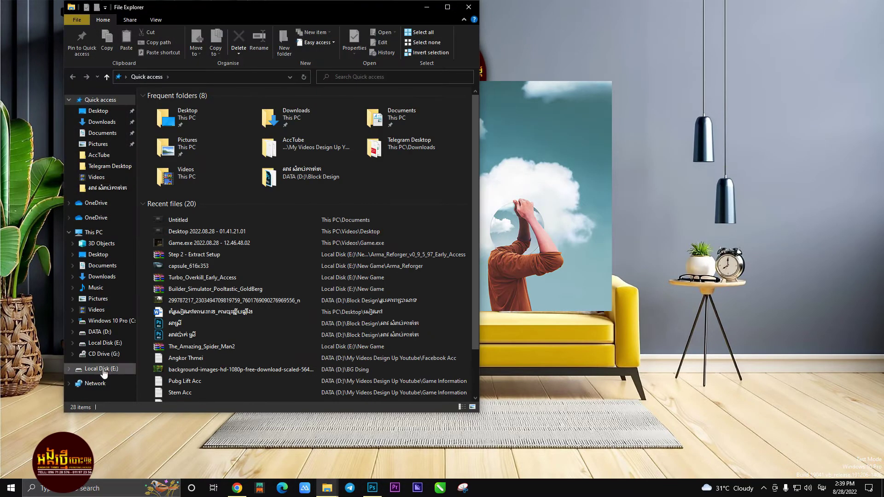
Browse to the phone's Internal shared storage > DCIM > Camera folder.
{"action": "left_click", "coordinate": [102, 369]}
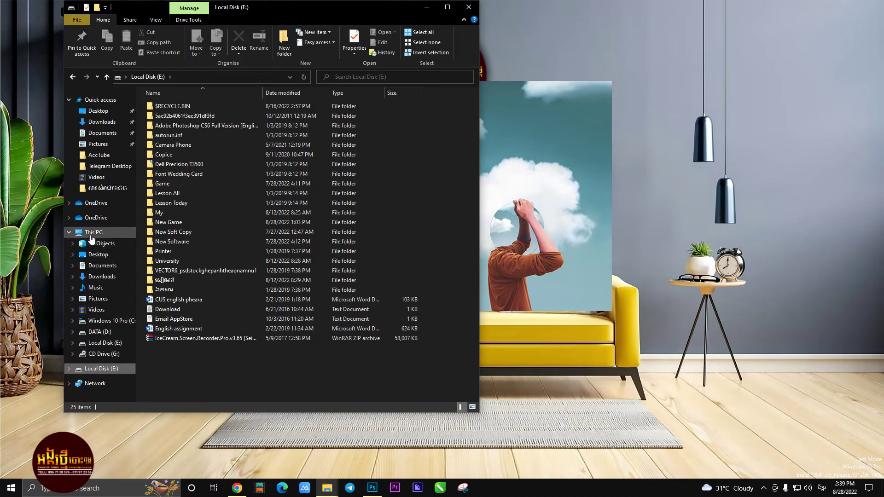
{"action": "left_click", "coordinate": [92, 233]}
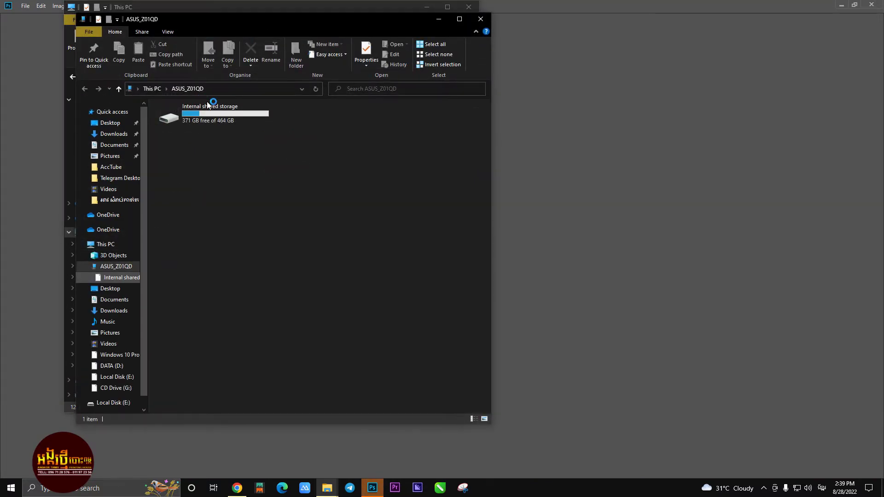
{"action": "left_click", "coordinate": [216, 109]}
{"action": "double_click", "coordinate": [216, 109]}
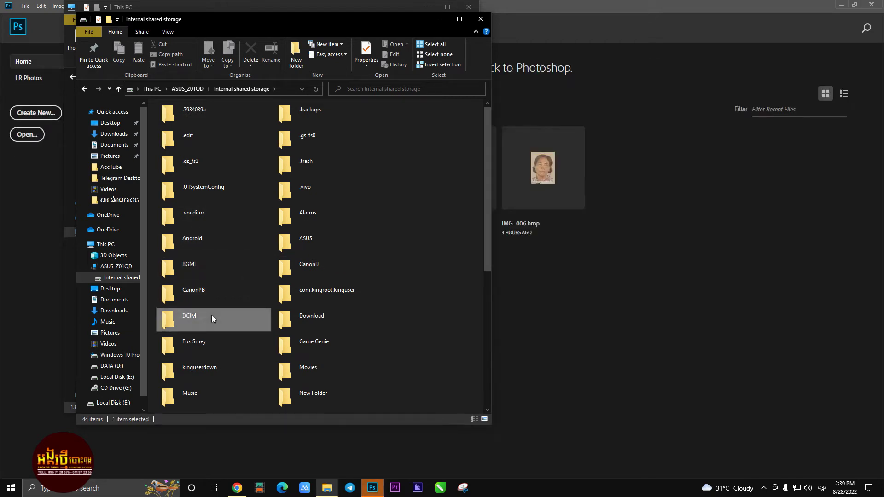
{"action": "double_click", "coordinate": [211, 314]}
{"action": "double_click", "coordinate": [295, 112]}
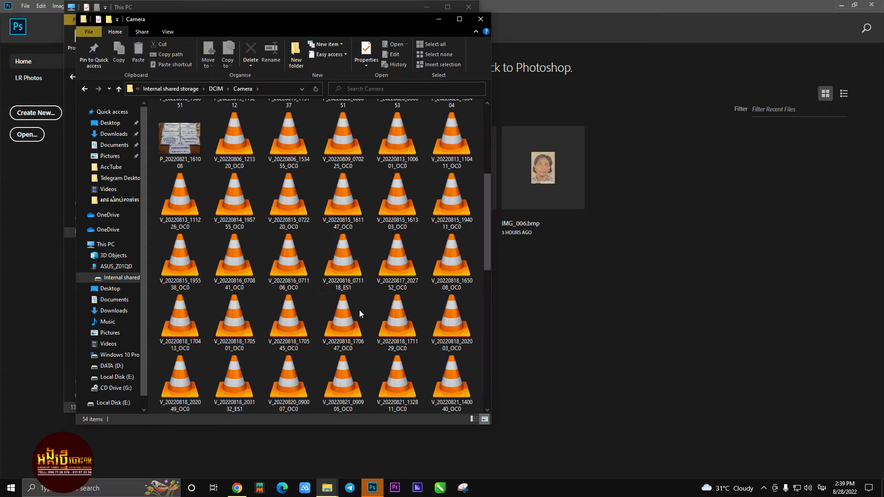
Move photos P_20220828_143824 and P_20220828_143756 onto the Desktop.
{"action": "scroll", "coordinate": [349, 317], "scroll_direction": "down", "scroll_amount": 5}
{"action": "left_click", "coordinate": [255, 192]}
{"action": "left_click", "coordinate": [459, 139], "text": "ctrl"}
{"action": "right_click", "coordinate": [458, 139]}
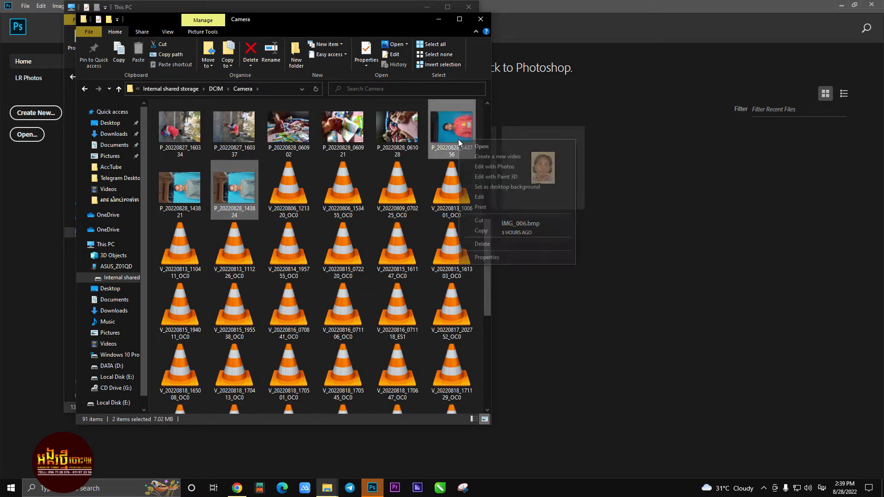
{"action": "left_click", "coordinate": [479, 220]}
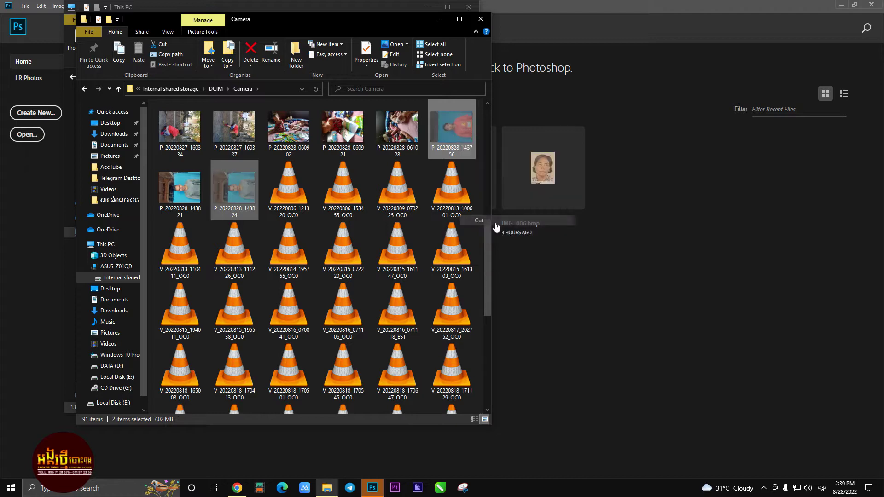
{"action": "left_click", "coordinate": [110, 123]}
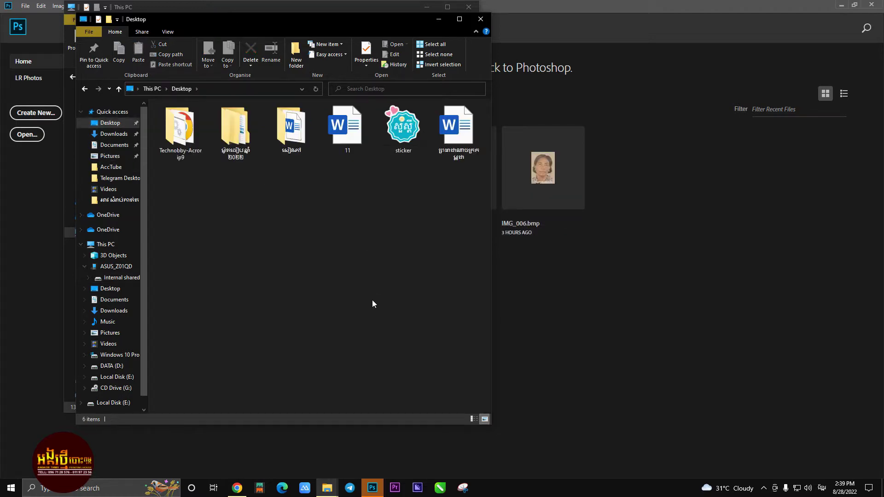
{"action": "key", "text": "ctrl+v"}
{"action": "key", "text": "alt+Tab"}
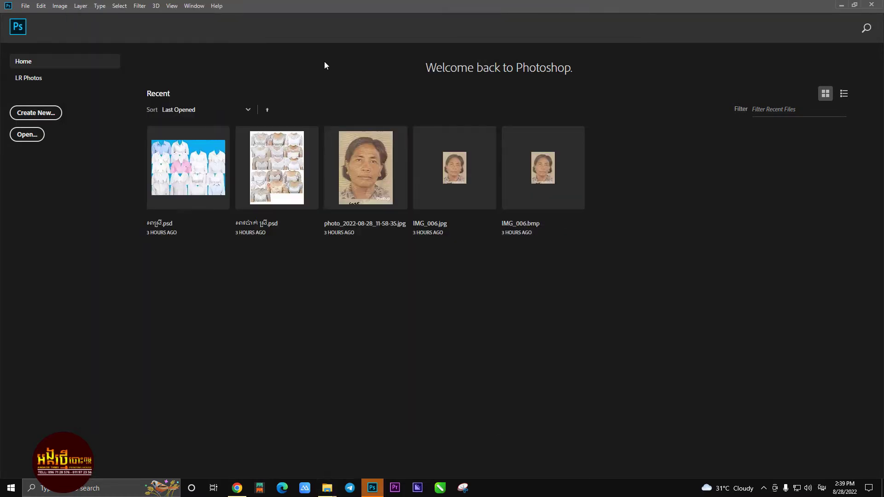
Open both suit template PSD files.
{"action": "left_click", "coordinate": [25, 5]}
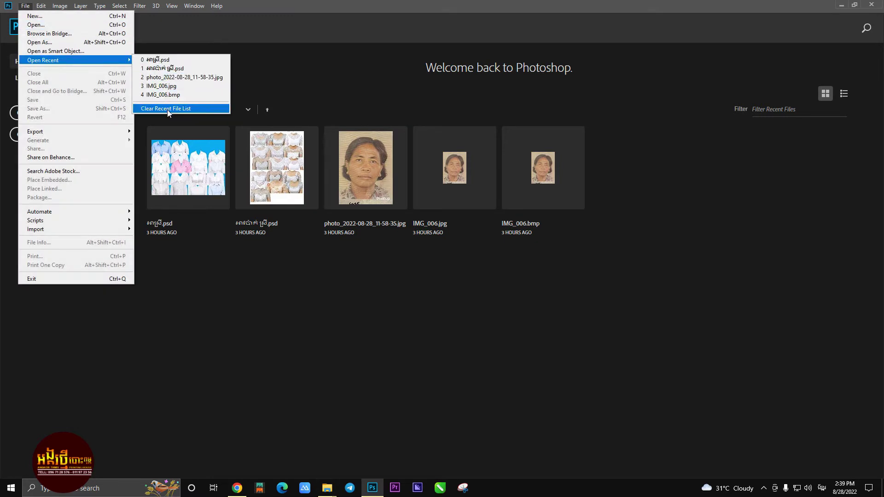
{"action": "left_click", "coordinate": [185, 109]}
{"action": "left_click", "coordinate": [26, 5]}
{"action": "left_click", "coordinate": [41, 26]}
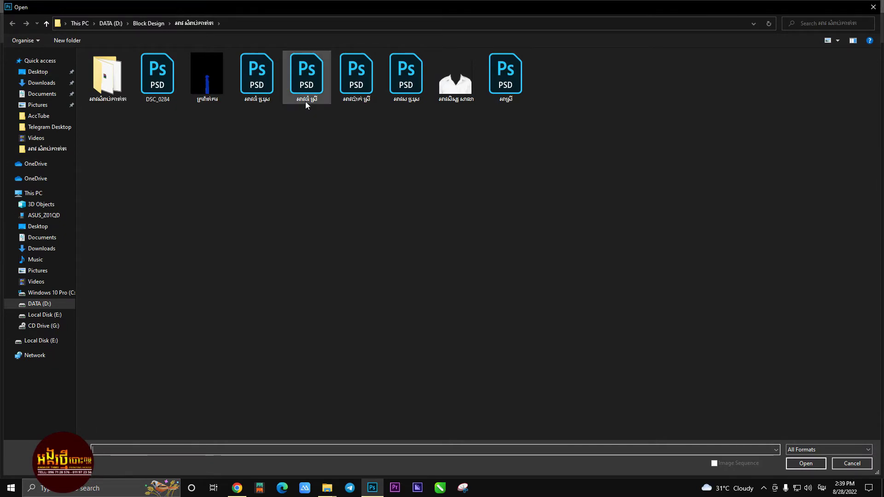
{"action": "left_click_drag", "start_coordinate": [256, 115], "coordinate": [300, 92]}
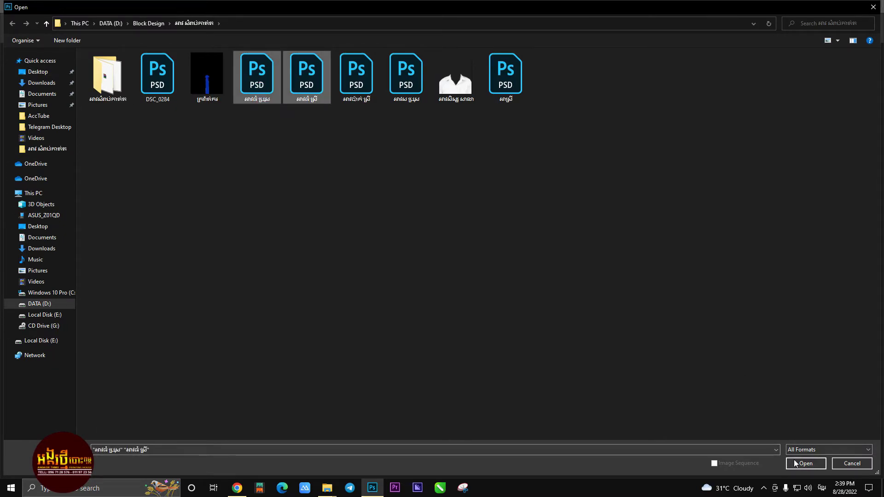
{"action": "left_click", "coordinate": [795, 463]}
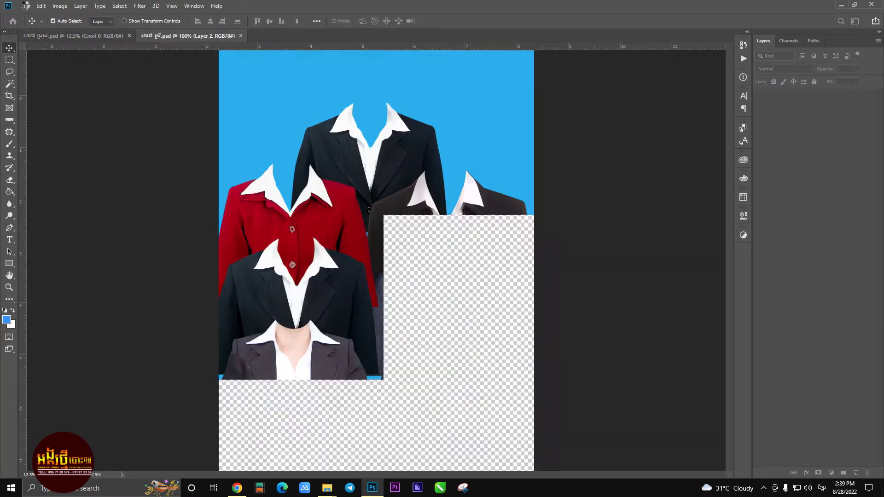
Open the two portrait photos from the Desktop.
{"action": "left_click", "coordinate": [25, 7]}
{"action": "left_click", "coordinate": [31, 26]}
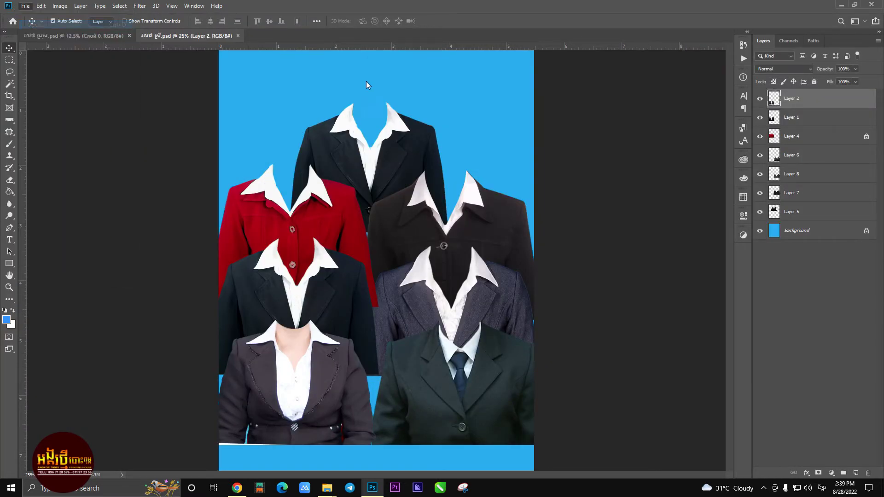
{"action": "left_click", "coordinate": [31, 74]}
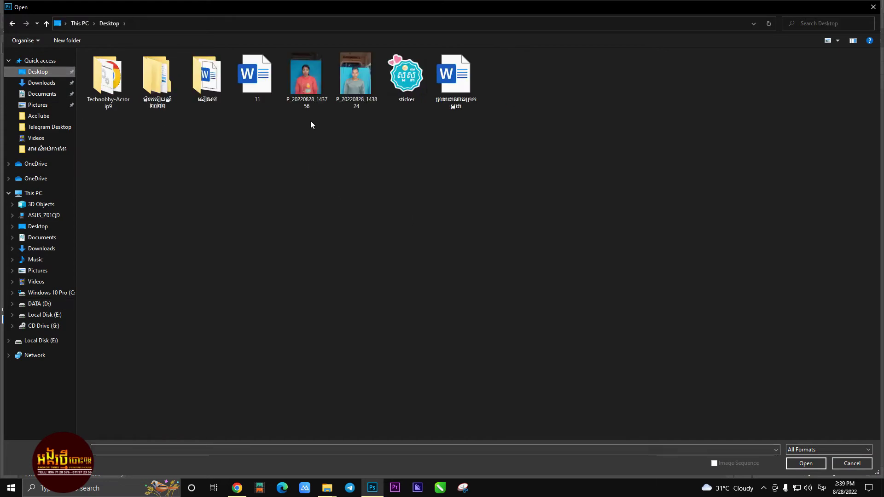
{"action": "left_click_drag", "start_coordinate": [310, 120], "coordinate": [364, 92]}
{"action": "left_click", "coordinate": [797, 468]}
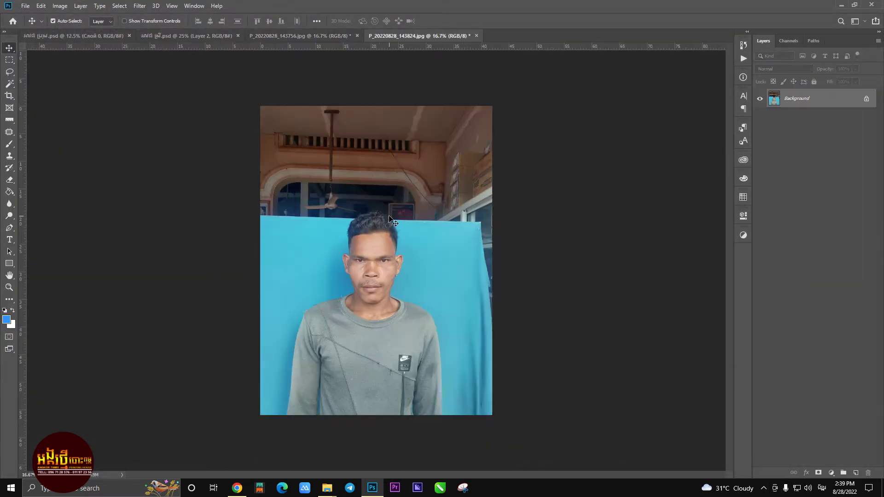
Crop the woman's photo to a straightened 3.5:4.5 head-and-shoulders frame.
{"action": "left_click", "coordinate": [323, 38]}
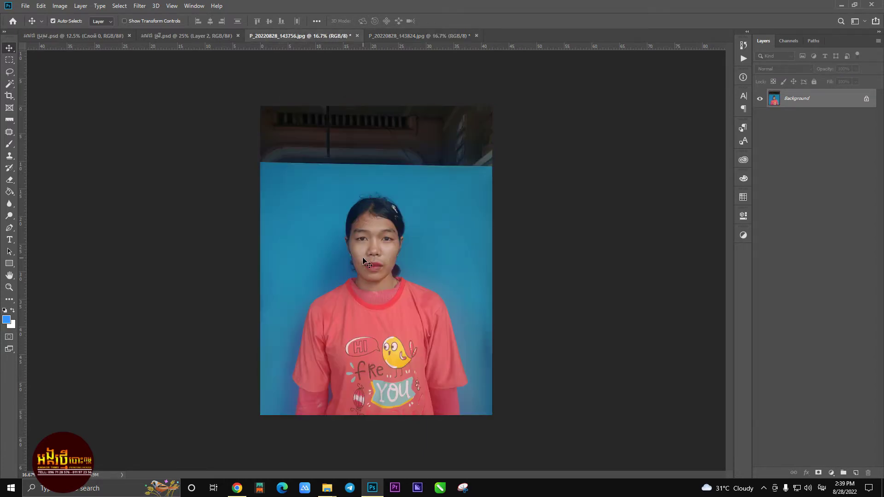
{"action": "left_click", "coordinate": [8, 97]}
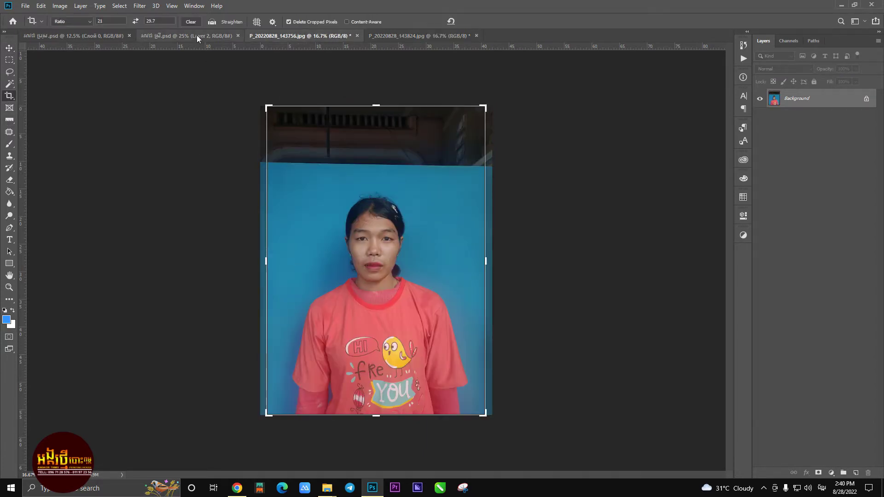
{"action": "type", "text": "35"}
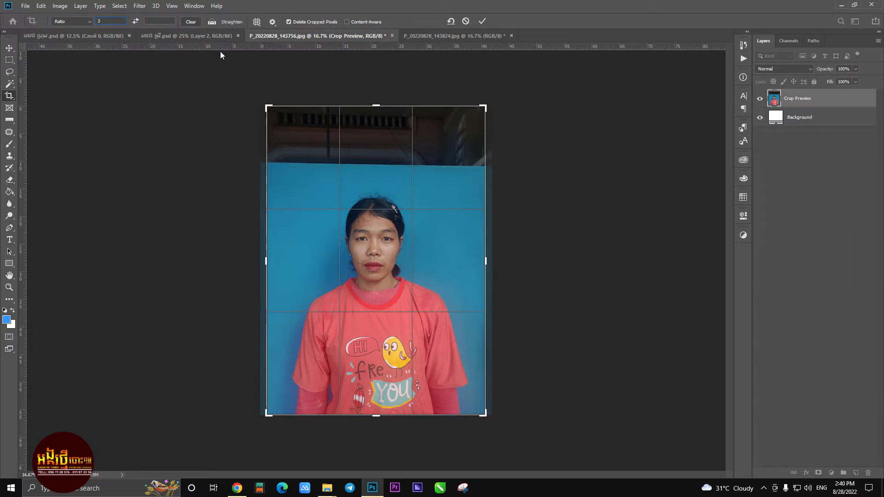
{"action": "key", "text": "Tab"}
{"action": "type", "text": "4.5"}
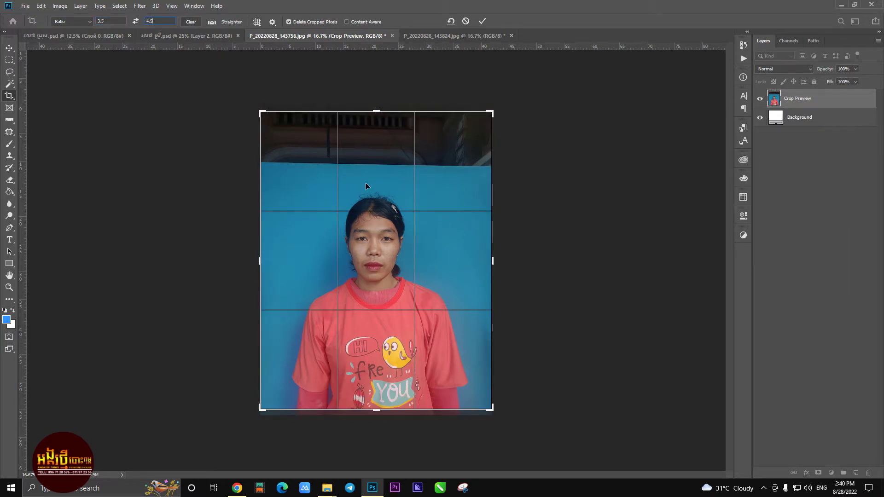
{"action": "left_click_drag", "start_coordinate": [380, 112], "coordinate": [381, 272]}
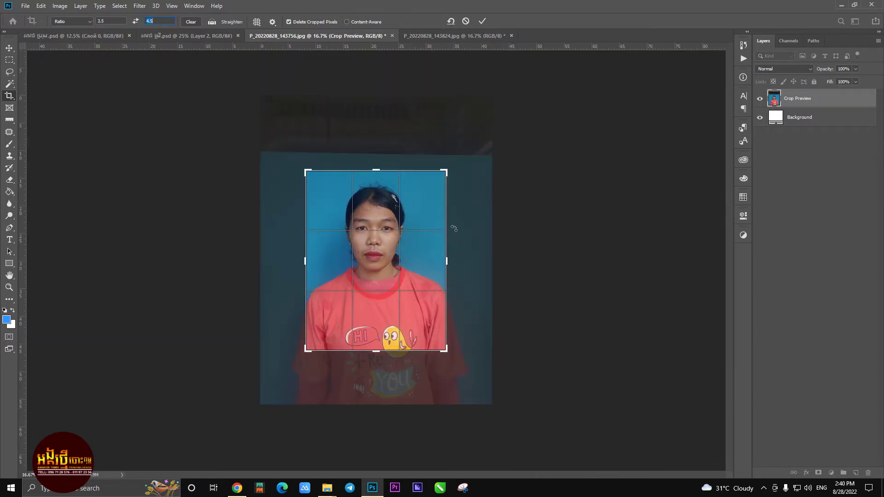
{"action": "mouse_move", "coordinate": [459, 180]}
{"action": "left_mouse_down"}
{"action": "mouse_move", "coordinate": [464, 174]}
{"action": "mouse_move", "coordinate": [462, 181]}
{"action": "left_mouse_up"}
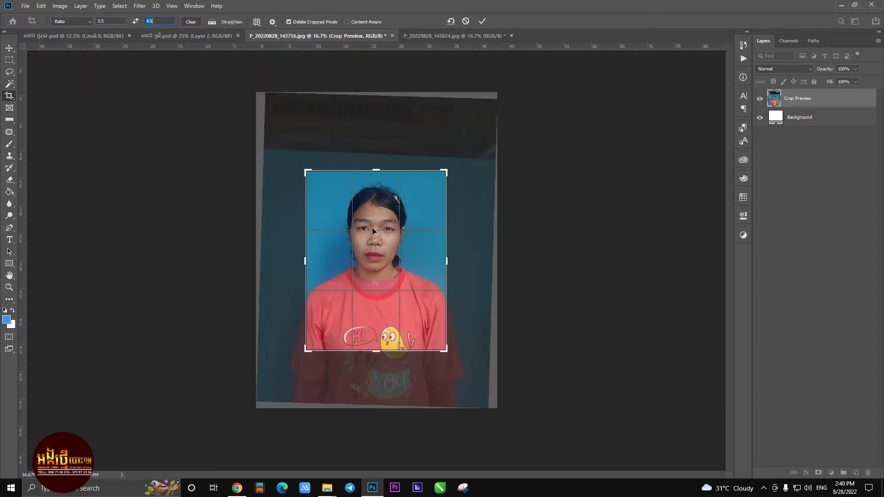
{"action": "left_click", "coordinate": [374, 225]}
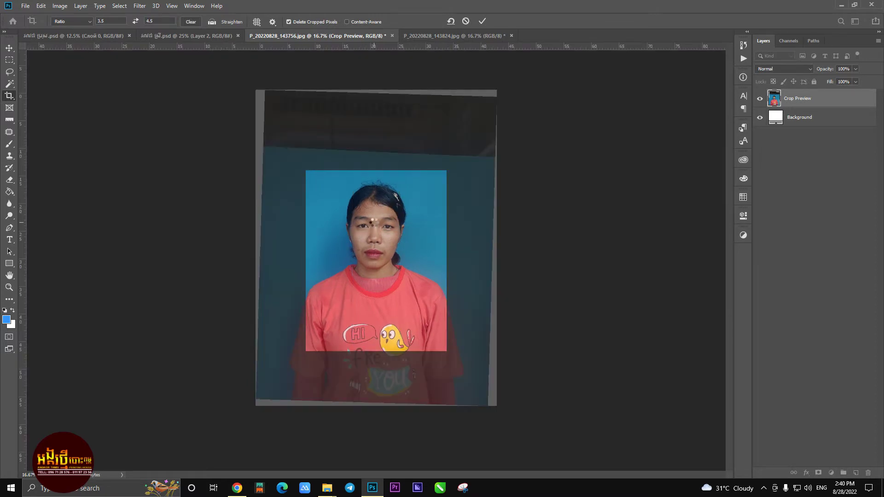
{"action": "key", "text": "Return"}
Resize the cropped photo to 600 pixels/centimeter resolution.
{"action": "key", "text": "ctrl+alt+i"}
{"action": "type", "text": "3.5"}
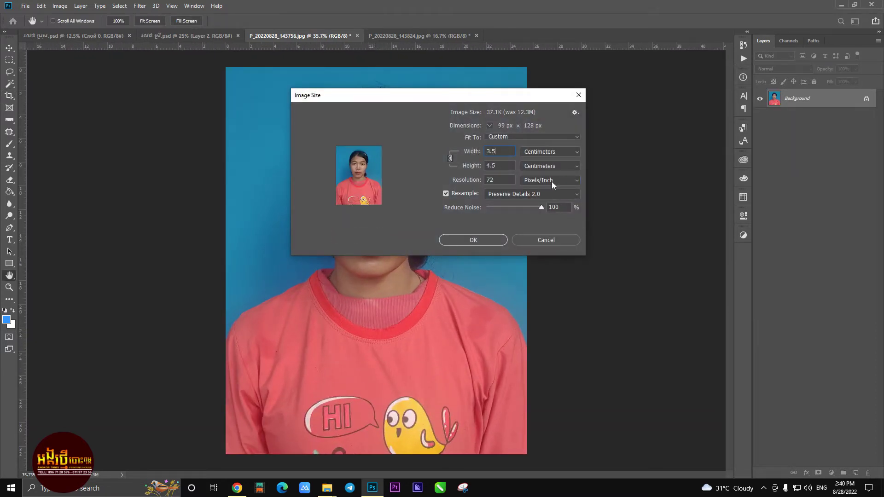
{"action": "left_click", "coordinate": [553, 181]}
{"action": "left_click", "coordinate": [548, 196]}
{"action": "type", "text": "00"}
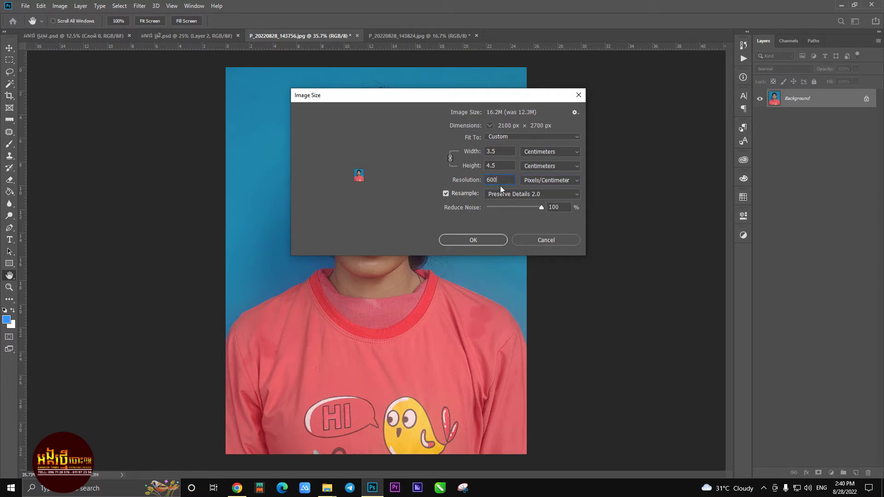
{"action": "key", "text": "Return"}
{"action": "key", "text": "c"}
{"action": "scroll", "coordinate": [367, 176], "scroll_direction": "up", "scroll_amount": 3}
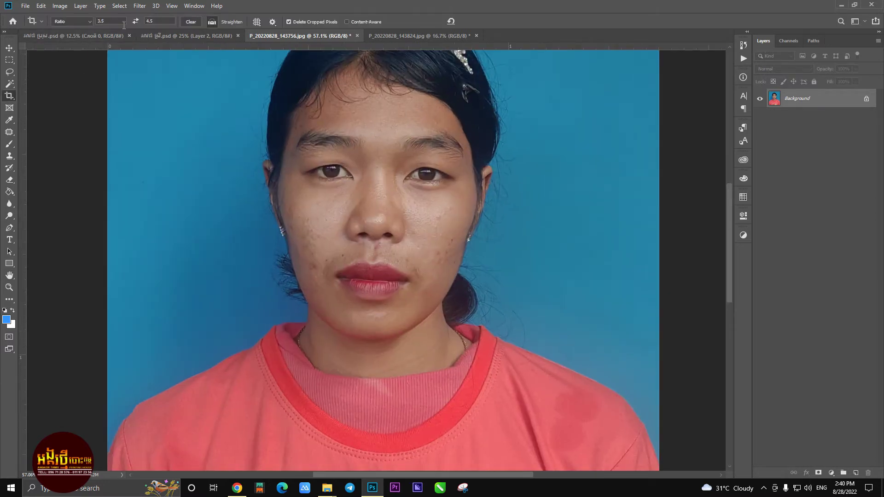
Open the Camera Raw Filter with a side-by-side before/after view zoomed on the face.
{"action": "left_click", "coordinate": [139, 5]}
{"action": "left_click", "coordinate": [163, 61]}
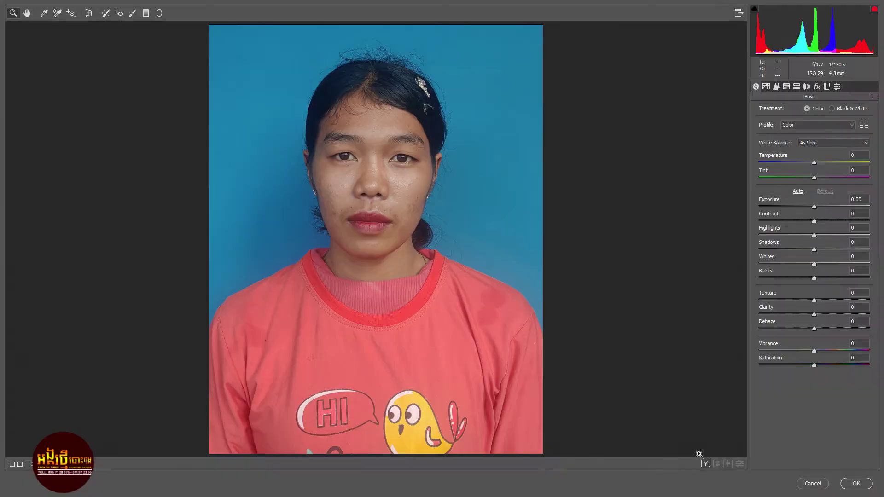
{"action": "left_click", "coordinate": [706, 464]}
{"action": "left_click", "coordinate": [562, 173]}
{"action": "left_click_drag", "start_coordinate": [562, 174], "coordinate": [582, 200]}
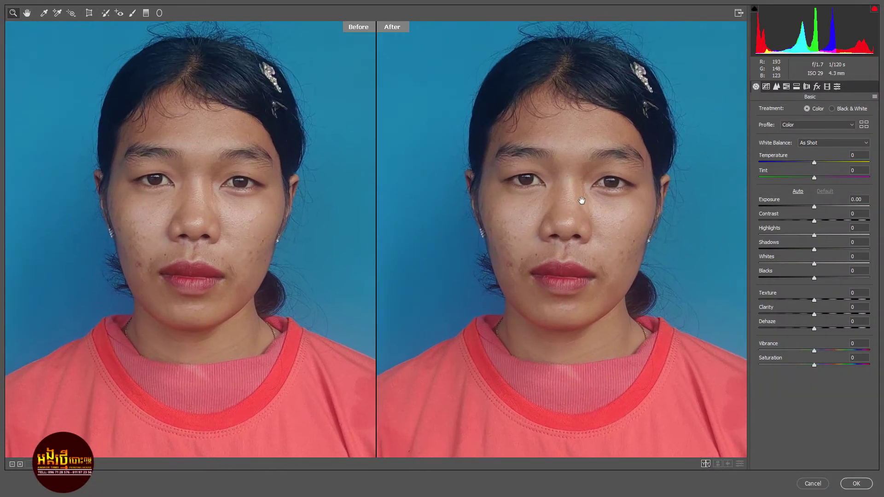
Set Exposure +0.45, Saturation +6, Contrast +23, lift Shadows slightly, and apply.
{"action": "left_click_drag", "start_coordinate": [817, 207], "coordinate": [819, 206]}
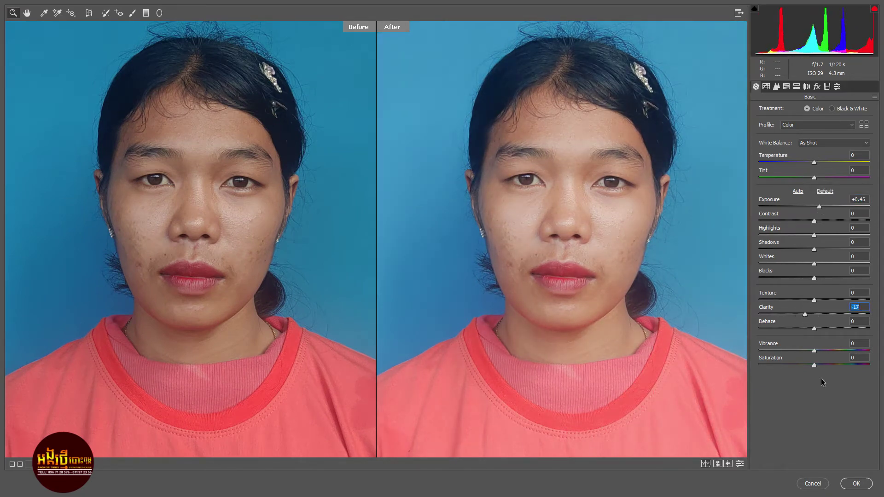
{"action": "left_click_drag", "start_coordinate": [821, 364], "coordinate": [817, 364]}
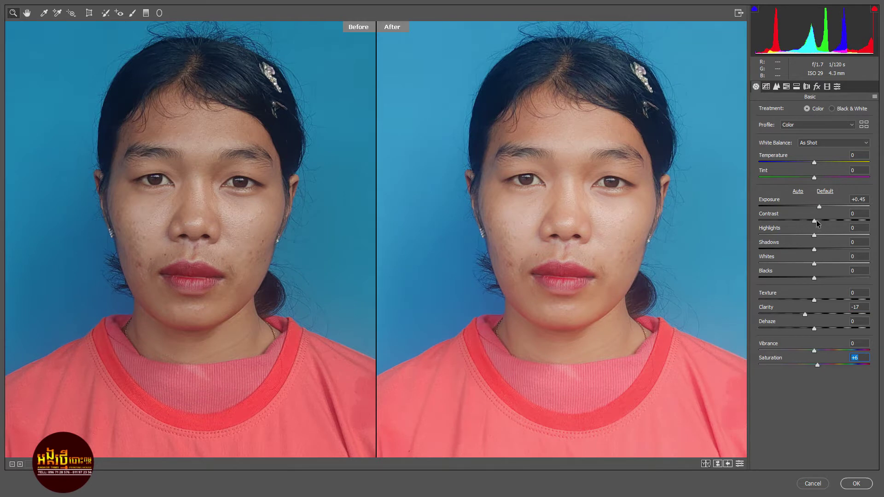
{"action": "left_click_drag", "start_coordinate": [814, 221], "coordinate": [829, 220]}
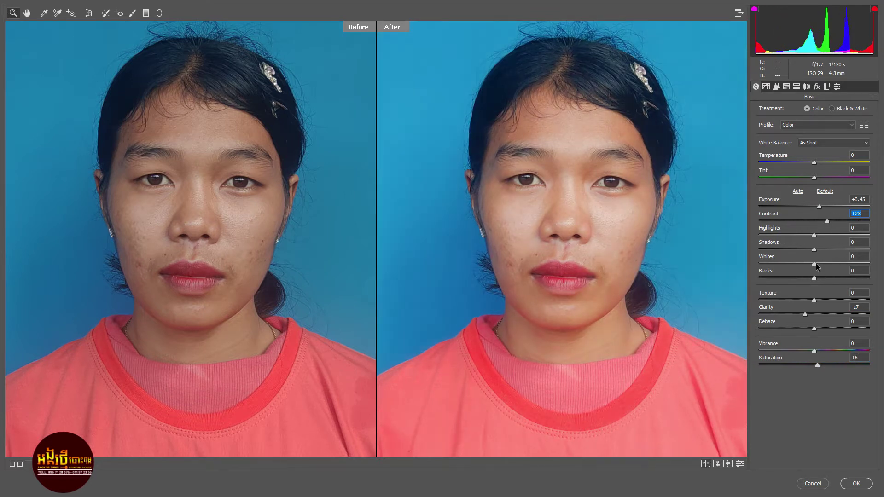
{"action": "left_click_drag", "start_coordinate": [806, 251], "coordinate": [813, 251]}
{"action": "left_click", "coordinate": [842, 486]}
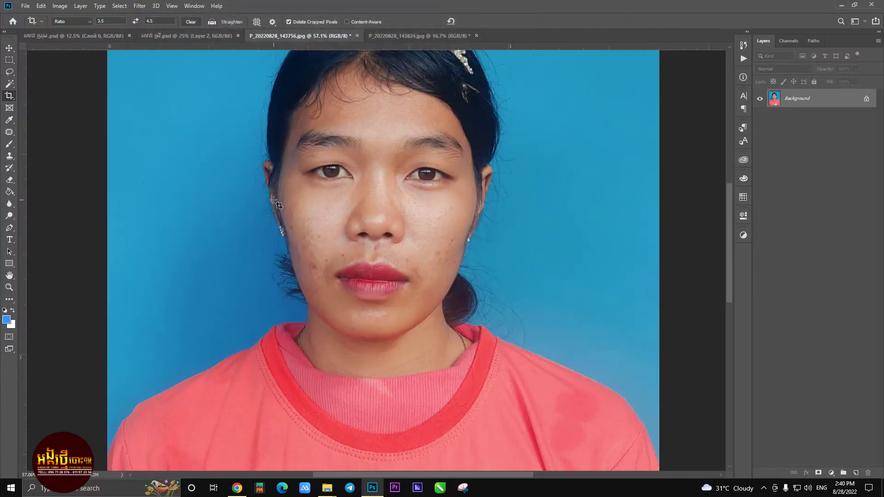
{"action": "key", "text": "ctrl+0"}
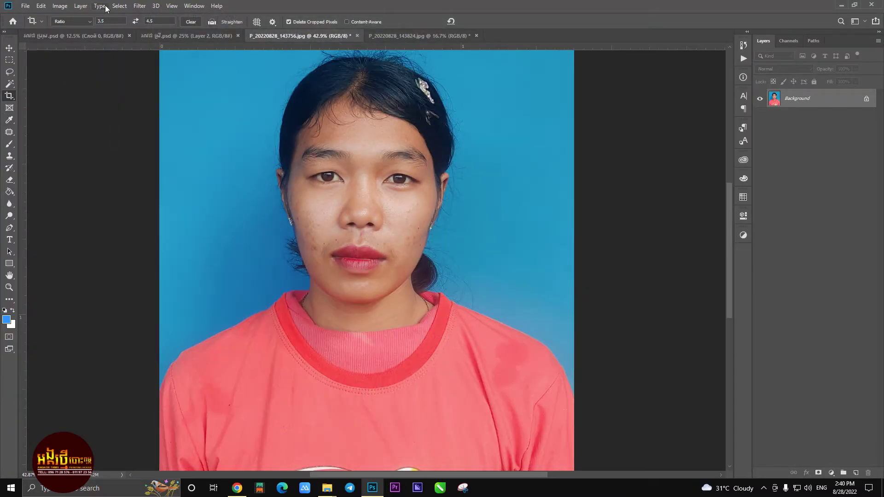
Automatically select the woman with Select > Subject.
{"action": "left_click", "coordinate": [120, 5]}
{"action": "left_click", "coordinate": [124, 114]}
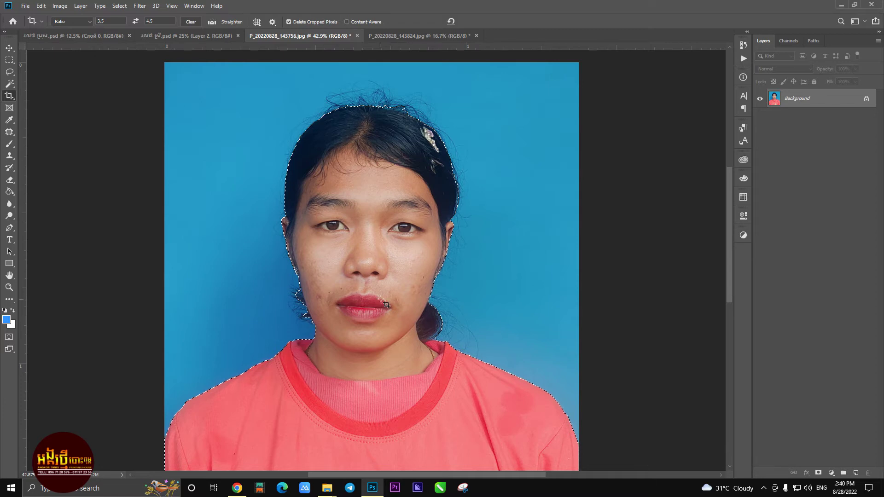
{"action": "left_click_drag", "start_coordinate": [380, 273], "coordinate": [379, 252]}
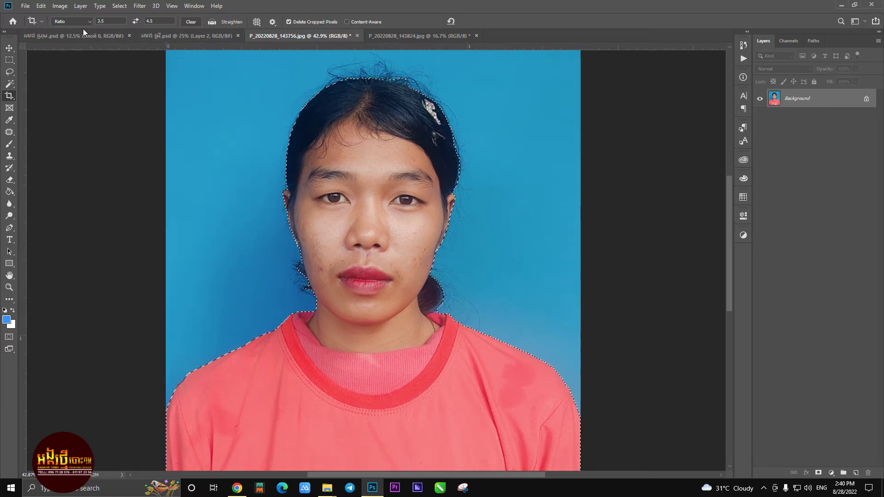
In Select and Mask, brush away the blue fringe along cheek and hair edges, then apply.
{"action": "left_click", "coordinate": [119, 6]}
{"action": "left_click", "coordinate": [136, 127]}
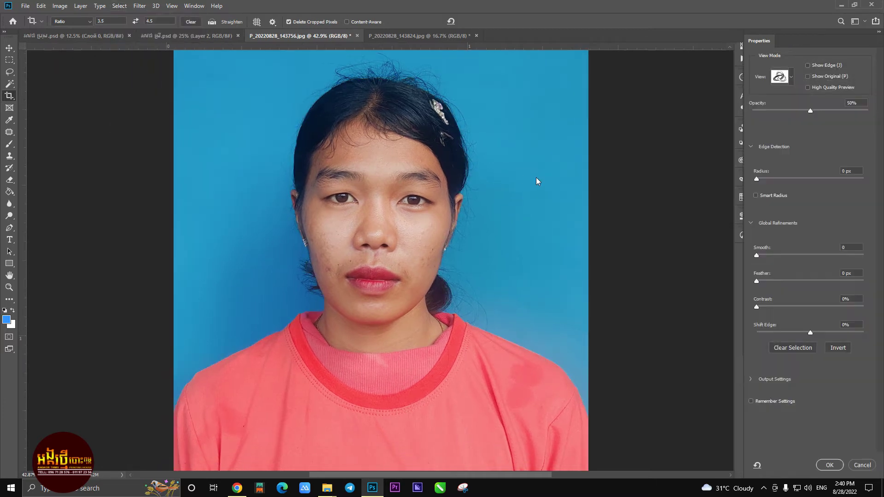
{"action": "scroll", "coordinate": [412, 87], "scroll_direction": "up", "scroll_amount": 5}
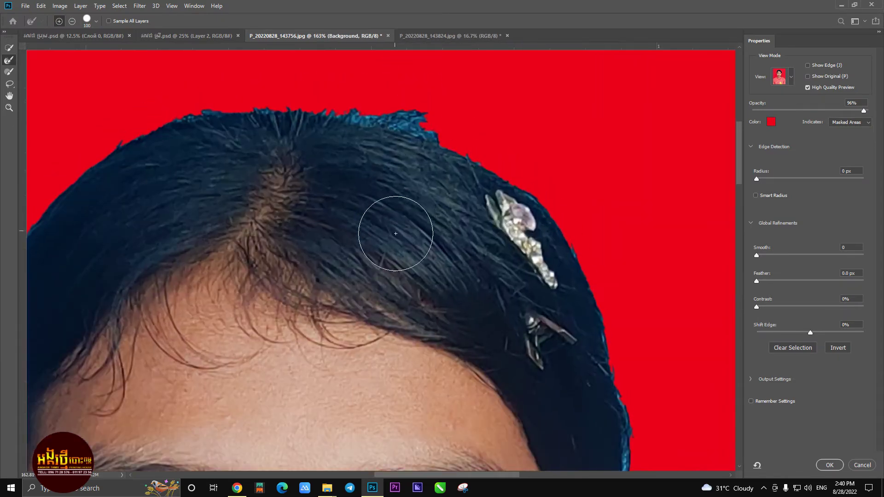
{"action": "scroll", "coordinate": [394, 227], "scroll_direction": "up", "scroll_amount": 2}
{"action": "key", "text": "bracketleft"}
{"action": "key", "text": "bracketleft"}
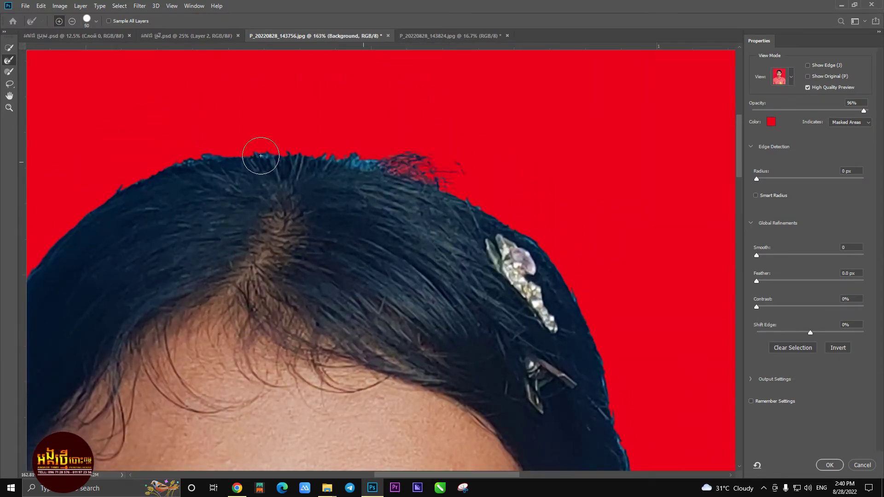
{"action": "scroll", "coordinate": [367, 130], "scroll_direction": "down", "scroll_amount": 1}
{"action": "scroll", "coordinate": [351, 114], "scroll_direction": "down", "scroll_amount": 5}
{"action": "scroll", "coordinate": [351, 224], "scroll_direction": "down", "scroll_amount": 5}
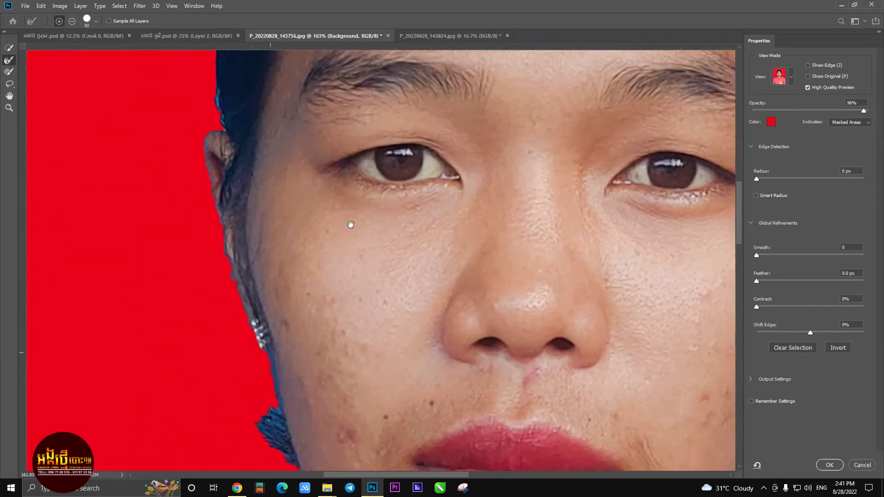
{"action": "scroll", "coordinate": [351, 224], "scroll_direction": "down", "scroll_amount": 1}
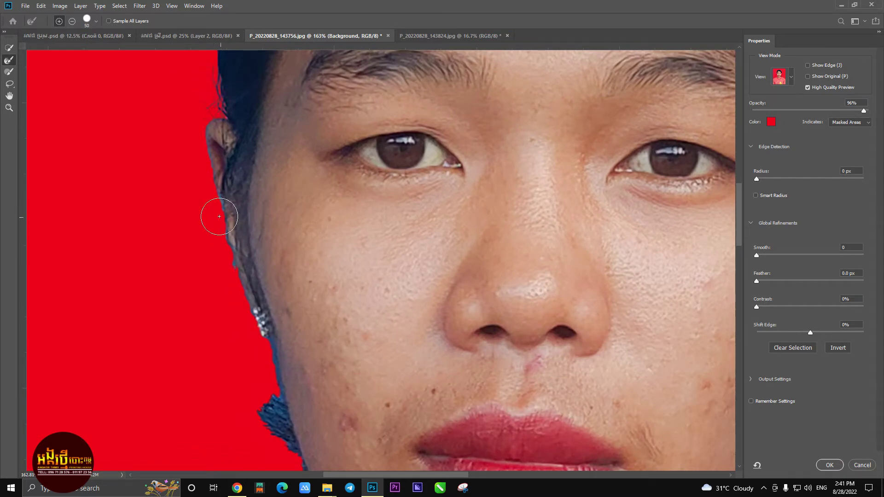
{"action": "scroll", "coordinate": [282, 197], "scroll_direction": "down", "scroll_amount": 5}
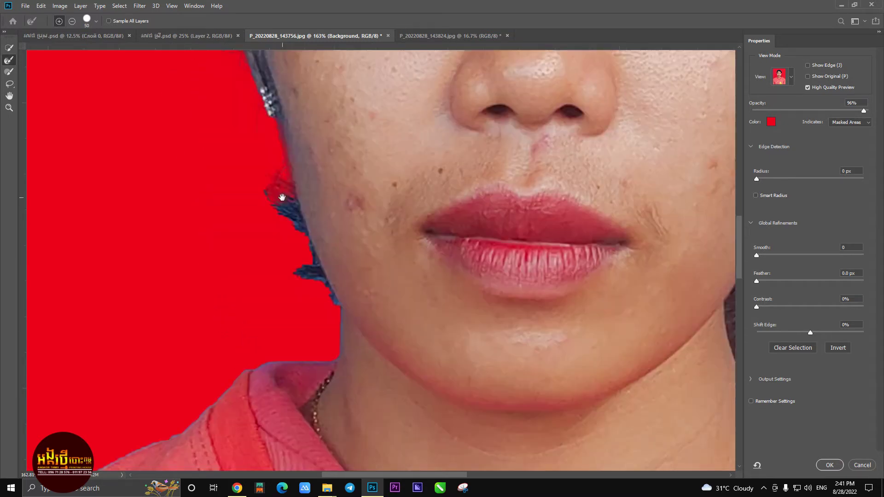
{"action": "left_click_drag", "start_coordinate": [307, 260], "coordinate": [317, 288]}
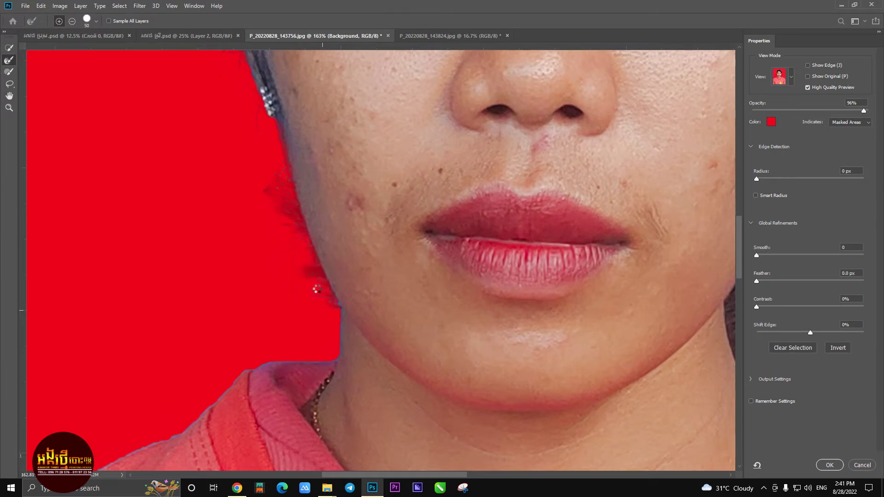
{"action": "scroll", "coordinate": [398, 313], "scroll_direction": "right", "scroll_amount": 9}
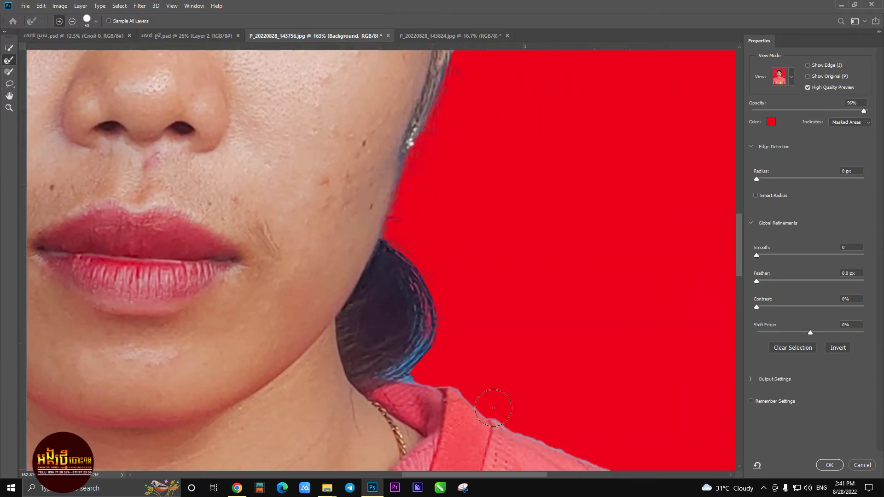
{"action": "scroll", "coordinate": [406, 258], "scroll_direction": "down", "scroll_amount": 5}
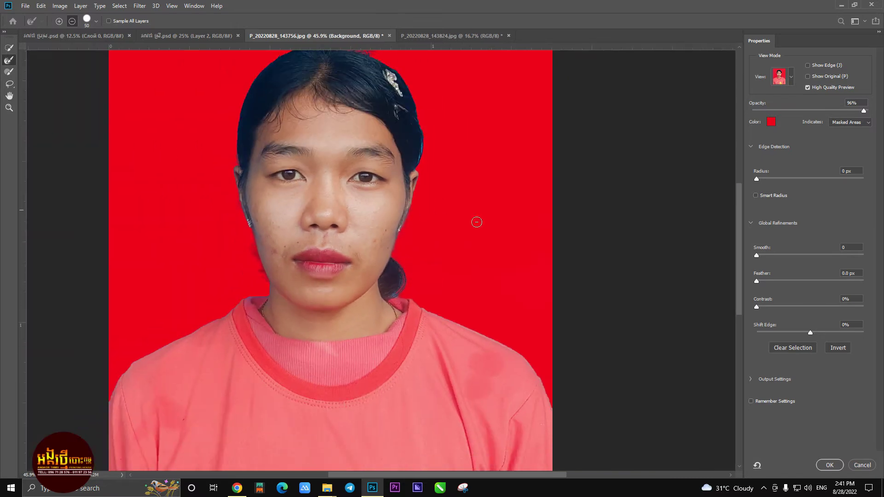
{"action": "left_click_drag", "start_coordinate": [570, 236], "coordinate": [567, 275]}
{"action": "left_click", "coordinate": [829, 464]}
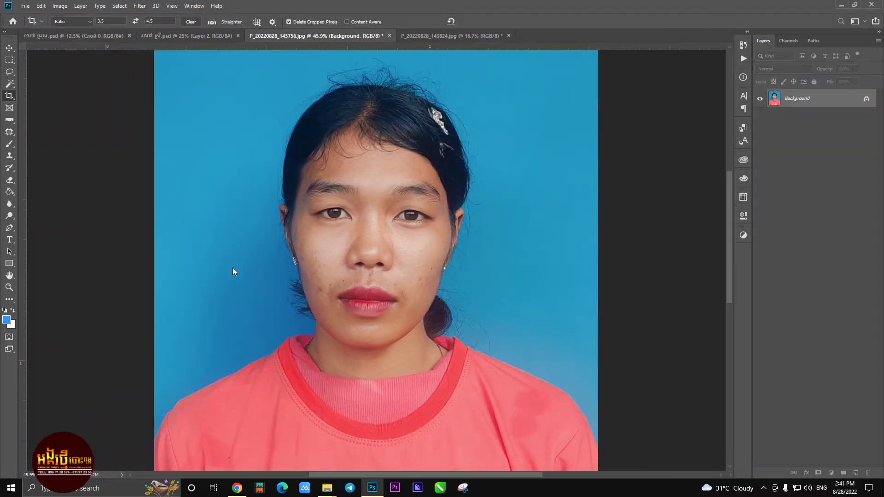
Feather and invert the selection, fill the background with solid blue, and deselect.
{"action": "key", "text": "c"}
{"action": "key", "text": "shift+F6"}
{"action": "key", "text": "Return"}
{"action": "key", "text": "ctrl+shift+i"}
{"action": "key", "text": "i"}
{"action": "key", "text": "shift+F5"}
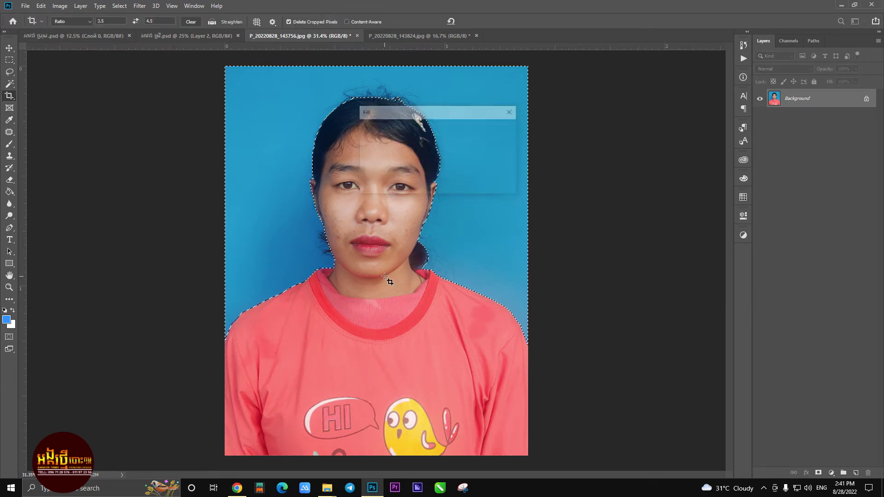
{"action": "key", "text": "Return"}
{"action": "key", "text": "c"}
{"action": "key", "text": "ctrl+d"}
{"action": "scroll", "coordinate": [145, 194], "scroll_direction": "up", "scroll_amount": 1}
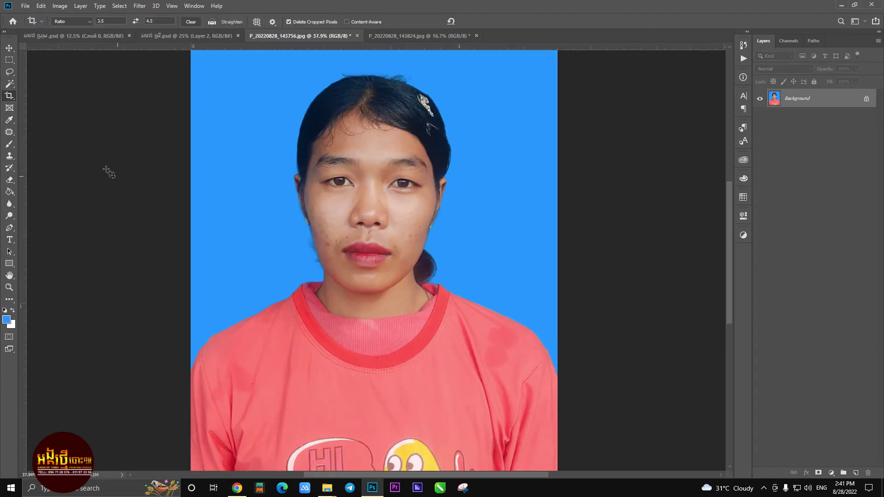
In the suits document, select the Layer 1 black suit with the Move tool.
{"action": "left_click", "coordinate": [9, 48]}
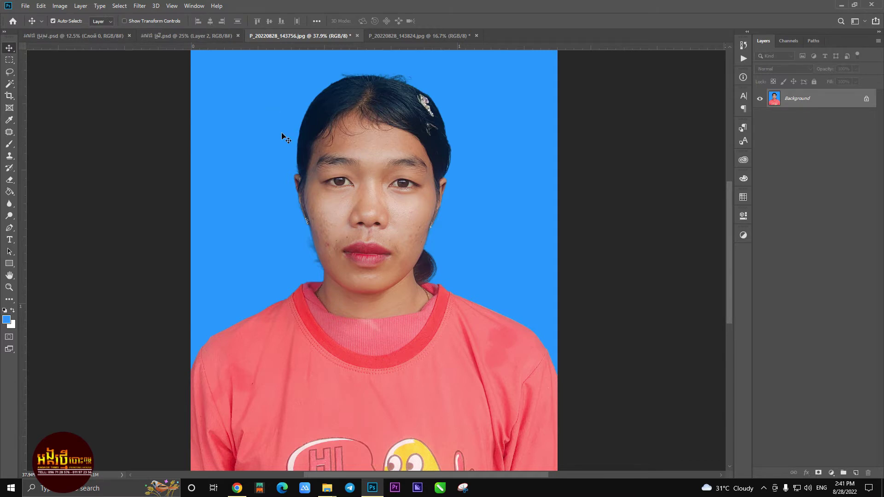
{"action": "left_click", "coordinate": [162, 36]}
{"action": "left_click", "coordinate": [361, 326]}
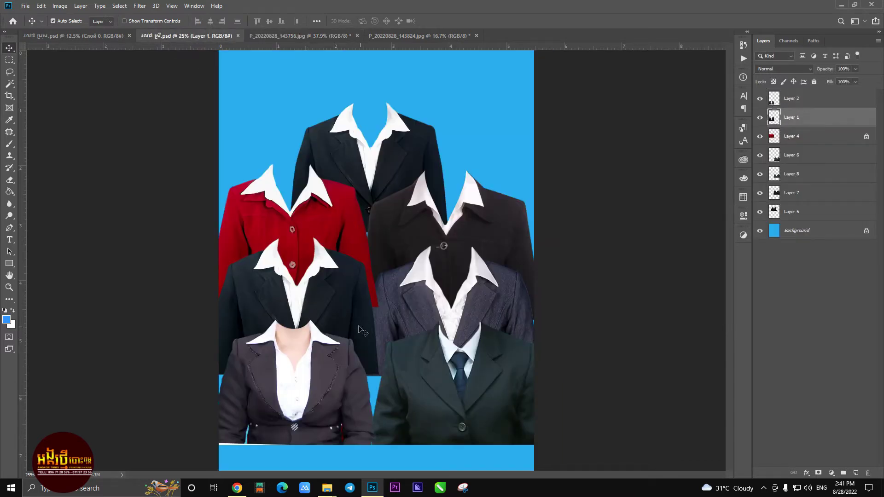
Copy the black suit onto the woman's photo and scale it to fit below her chin.
{"action": "left_click_drag", "start_coordinate": [375, 153], "coordinate": [402, 45]}
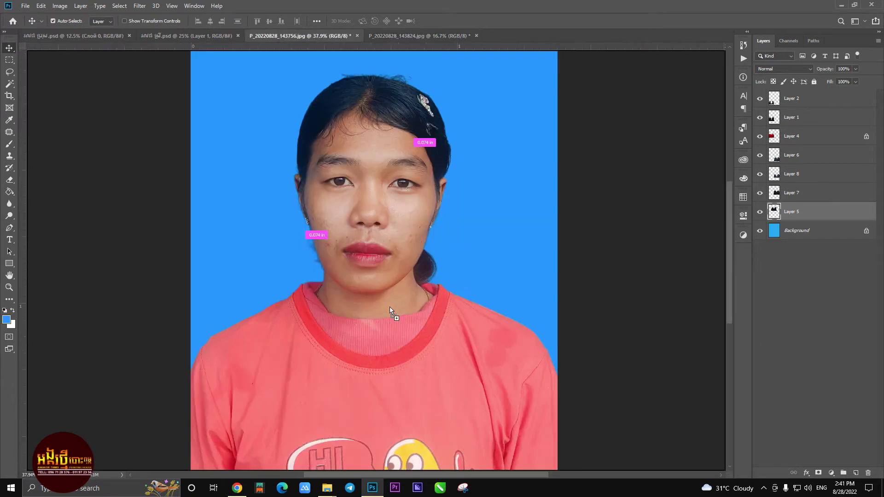
{"action": "left_click_drag", "start_coordinate": [401, 45], "coordinate": [389, 306]}
{"action": "left_click_drag", "start_coordinate": [346, 348], "coordinate": [381, 386]}
{"action": "key", "text": "ctrl+t"}
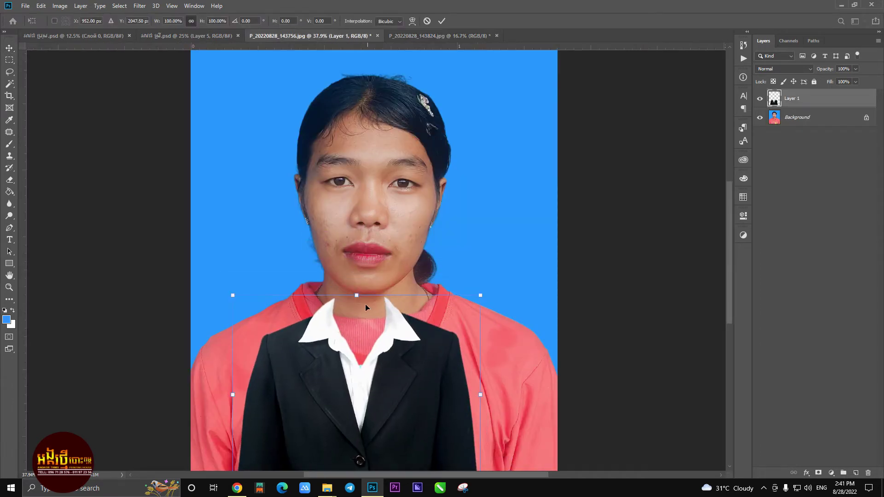
{"action": "left_click_drag", "start_coordinate": [354, 280], "coordinate": [363, 180]}
{"action": "left_click_drag", "start_coordinate": [419, 276], "coordinate": [417, 375]}
{"action": "left_click_drag", "start_coordinate": [365, 272], "coordinate": [366, 265]}
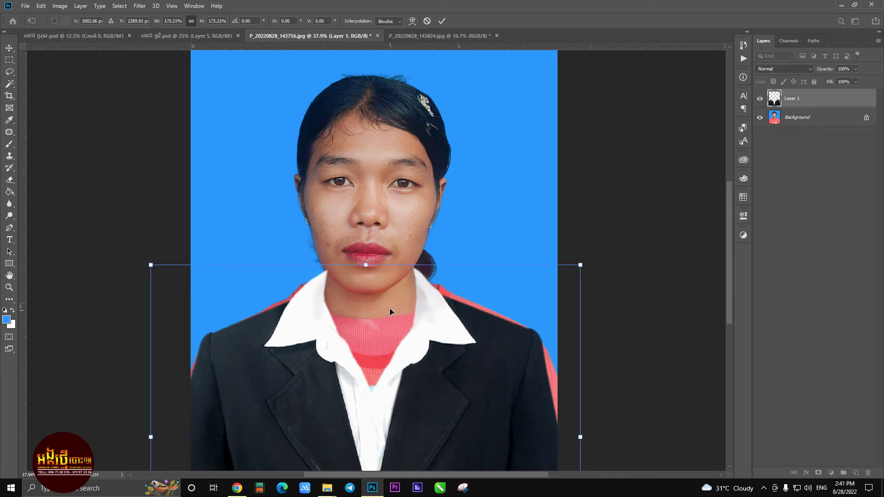
{"action": "left_click_drag", "start_coordinate": [389, 312], "coordinate": [389, 311]}
{"action": "left_click_drag", "start_coordinate": [363, 266], "coordinate": [363, 261]}
{"action": "key", "text": "Return"}
{"action": "key", "text": "ctrl+0"}
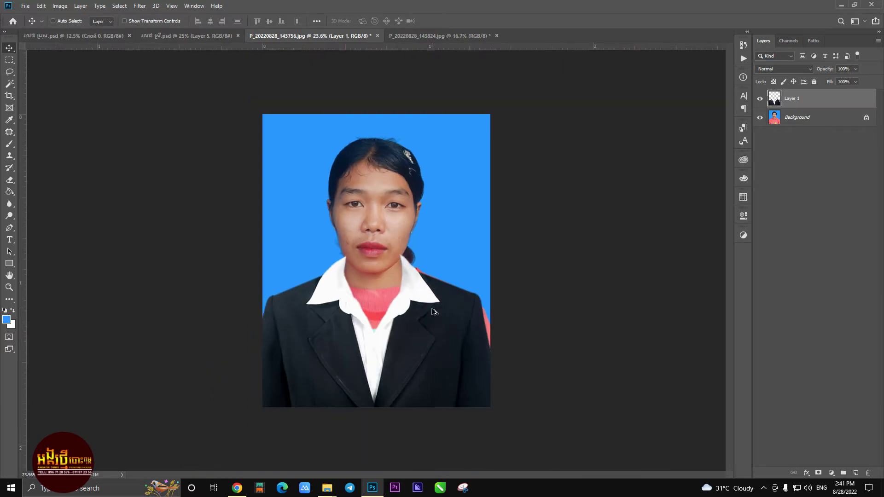
{"action": "key", "text": "ctrl+0"}
Unlock and slightly rotate the photo layer, then align the jacket collar under the chin.
{"action": "left_click", "coordinate": [874, 118]}
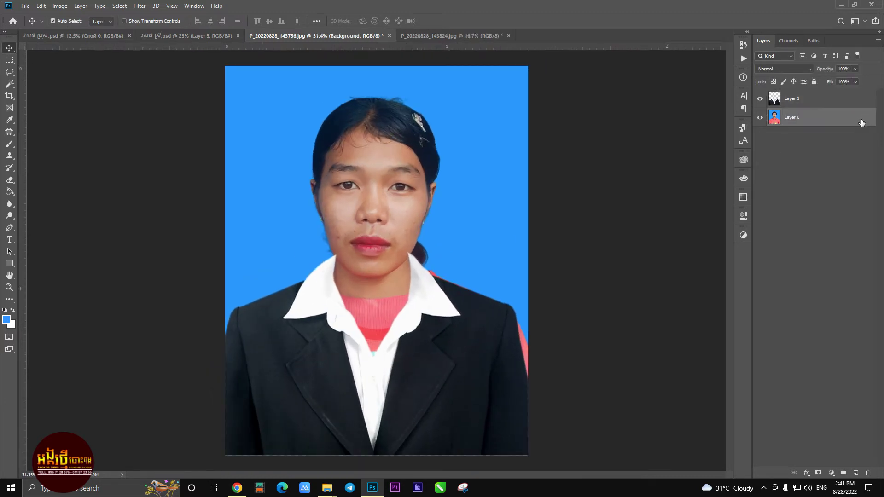
{"action": "key", "text": "ctrl+t"}
{"action": "left_click_drag", "start_coordinate": [555, 129], "coordinate": [558, 115]}
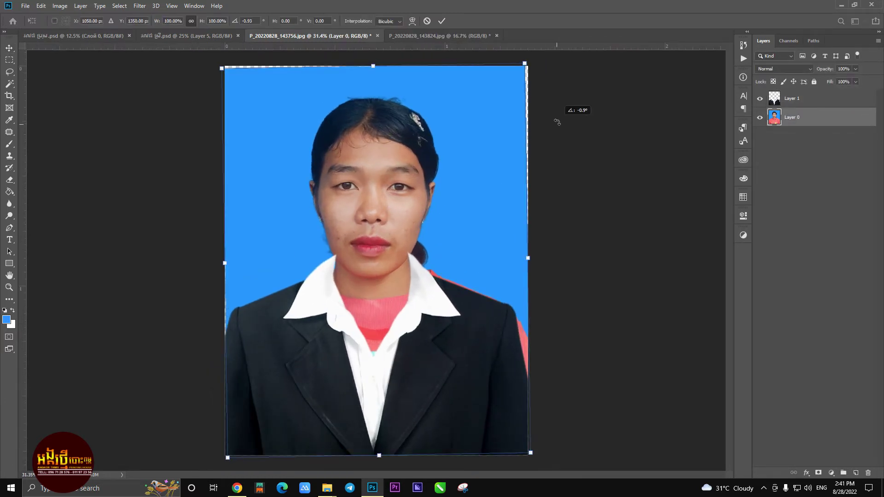
{"action": "key", "text": "Return"}
{"action": "scroll", "coordinate": [376, 230], "scroll_direction": "up", "scroll_amount": 3}
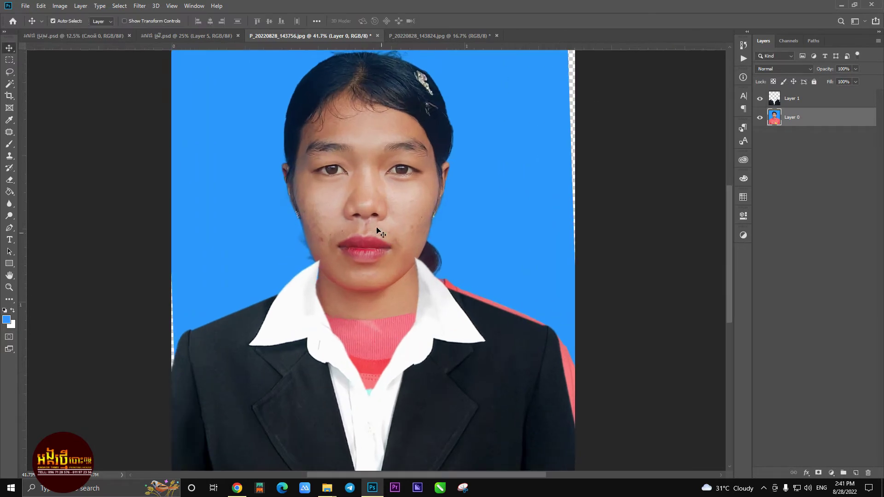
{"action": "scroll", "coordinate": [380, 381], "scroll_direction": "up", "scroll_amount": 2}
{"action": "left_click_drag", "start_coordinate": [463, 368], "coordinate": [458, 309]}
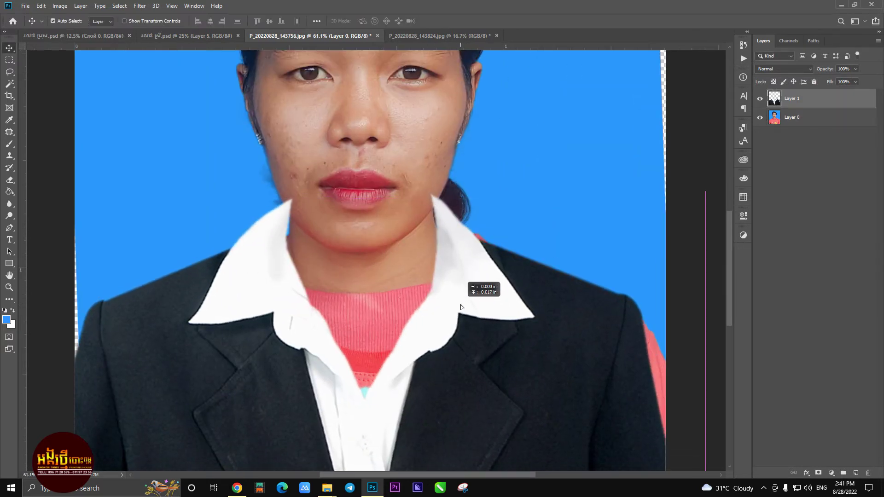
{"action": "key", "text": "Up"}
{"action": "key", "text": "Up"}
{"action": "key", "text": "Up"}
{"action": "key", "text": "Up"}
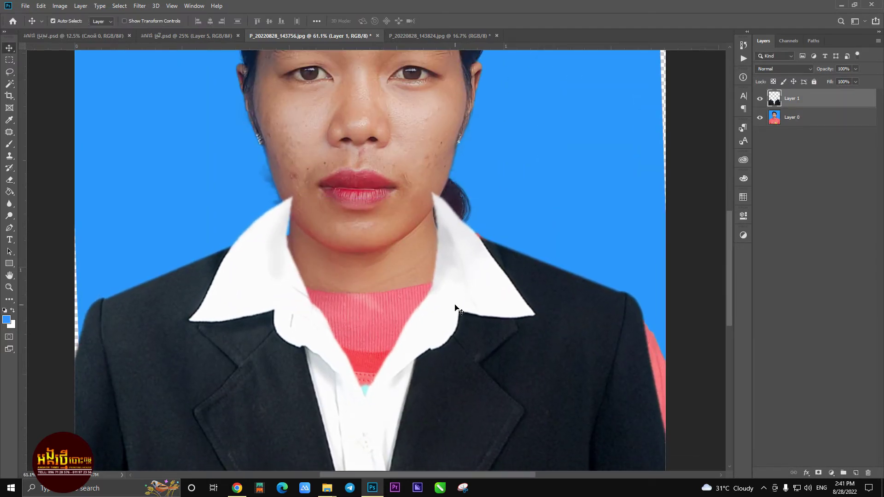
Set the suit layer to 50% opacity and turn the traced jaw outline into a selection.
{"action": "key", "text": "5"}
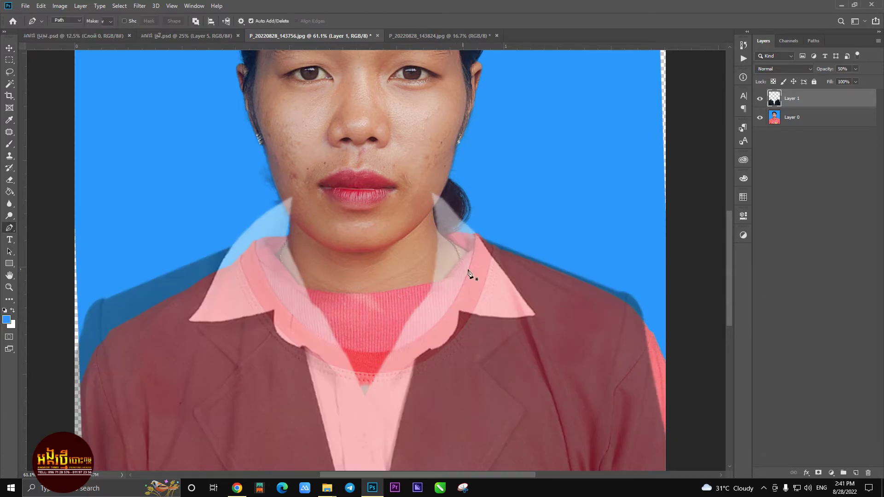
{"action": "scroll", "coordinate": [441, 186], "scroll_direction": "up", "scroll_amount": 3}
{"action": "scroll", "coordinate": [444, 211], "scroll_direction": "up", "scroll_amount": 2}
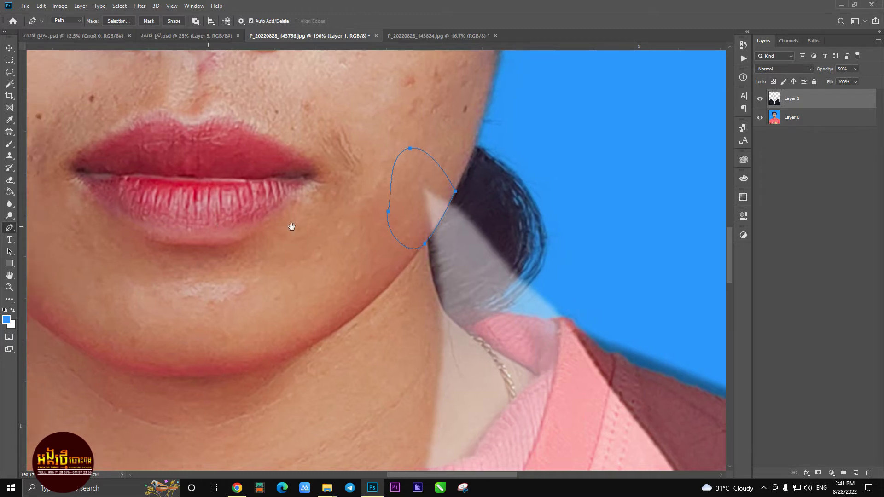
{"action": "scroll", "coordinate": [289, 242], "scroll_direction": "left", "scroll_amount": 5}
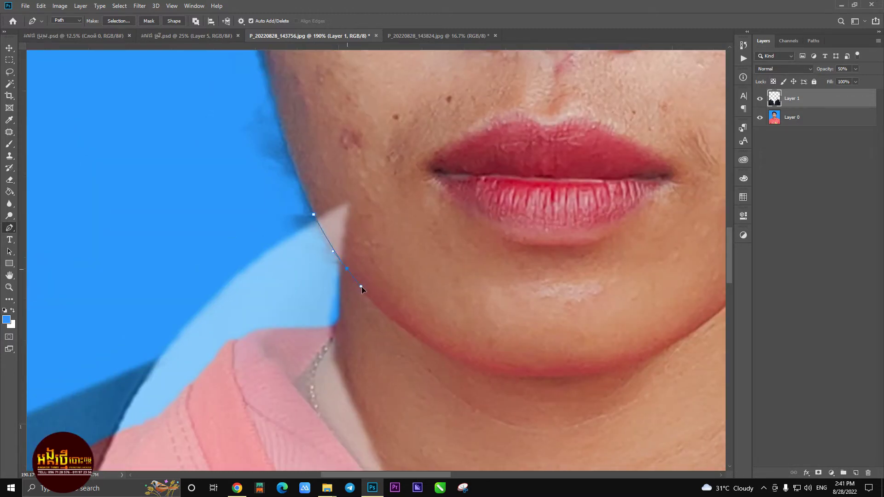
{"action": "key", "text": "ctrl+Return"}
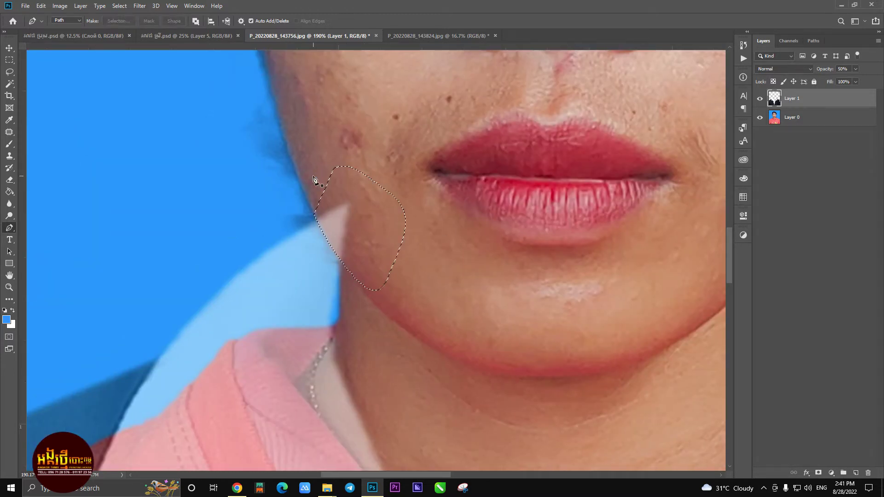
Restore the suit layer to 100% opacity and select Layer 0, the woman's photo.
{"action": "scroll", "coordinate": [314, 192], "scroll_direction": "down", "scroll_amount": 2}
{"action": "scroll", "coordinate": [314, 193], "scroll_direction": "down", "scroll_amount": 2}
{"action": "key", "text": "0"}
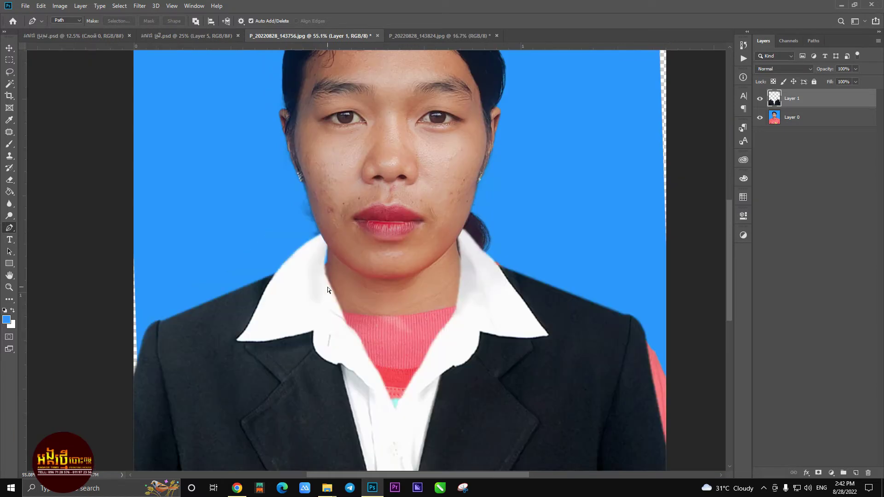
{"action": "scroll", "coordinate": [328, 292], "scroll_direction": "down", "scroll_amount": 1}
{"action": "scroll", "coordinate": [381, 321], "scroll_direction": "down", "scroll_amount": 1}
{"action": "scroll", "coordinate": [377, 292], "scroll_direction": "up", "scroll_amount": 1}
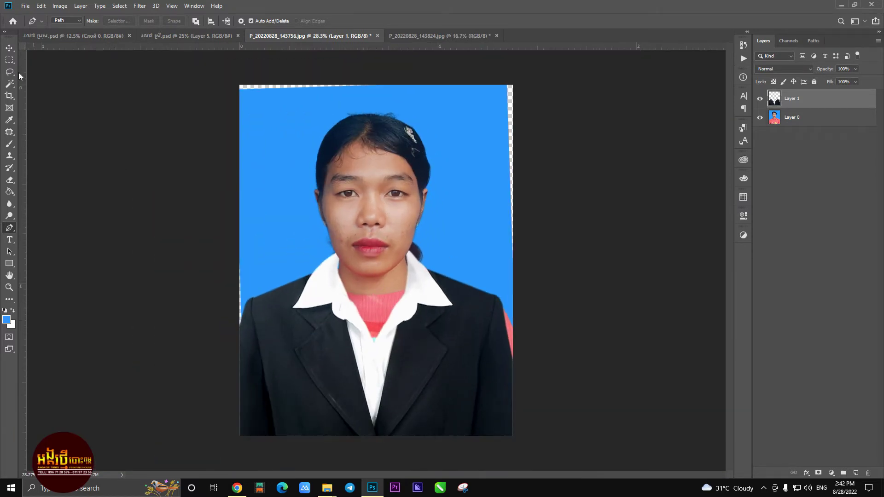
{"action": "key", "text": "v"}
{"action": "scroll", "coordinate": [432, 336], "scroll_direction": "up", "scroll_amount": 4}
{"action": "left_click", "coordinate": [833, 119]}
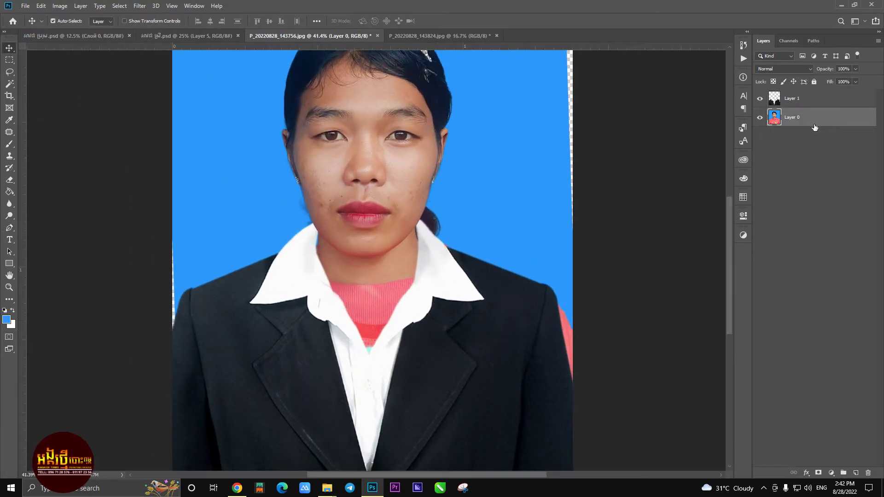
Turn the Pen outline of the woman's neck into a selection.
{"action": "scroll", "coordinate": [399, 325], "scroll_direction": "up", "scroll_amount": 5}
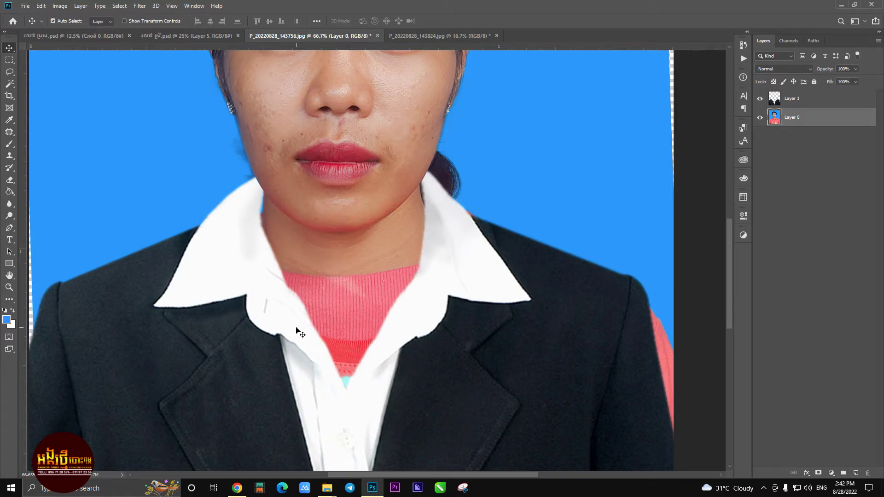
{"action": "key", "text": "p"}
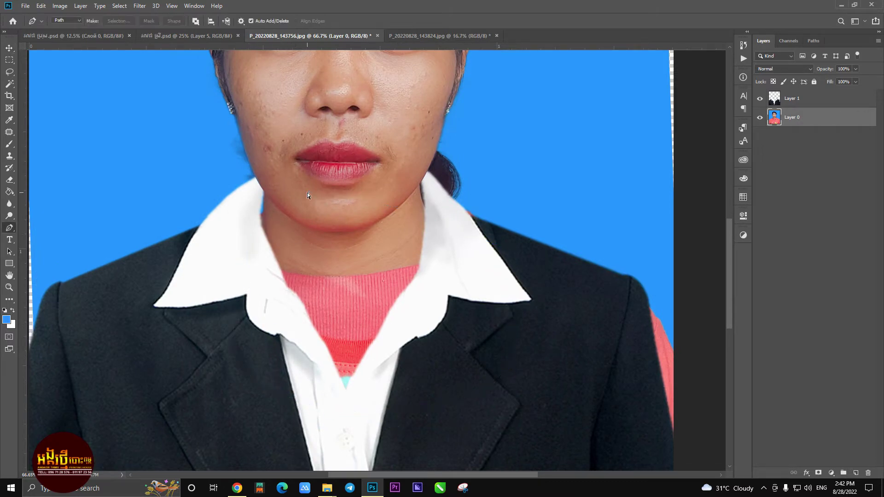
{"action": "key", "text": "ctrl+Return"}
{"action": "scroll", "coordinate": [284, 327], "scroll_direction": "down", "scroll_amount": 2}
Sample neck skin with an enlarged Clone Stamp and cover the sweater's top-left edge.
{"action": "key", "text": "s"}
{"action": "scroll", "coordinate": [295, 181], "scroll_direction": "up", "scroll_amount": 5}
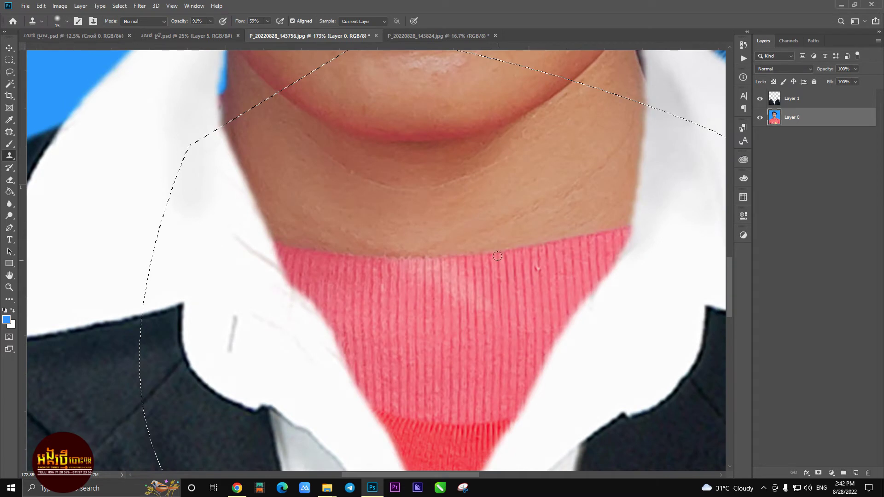
{"action": "key", "text": "bracketright"}
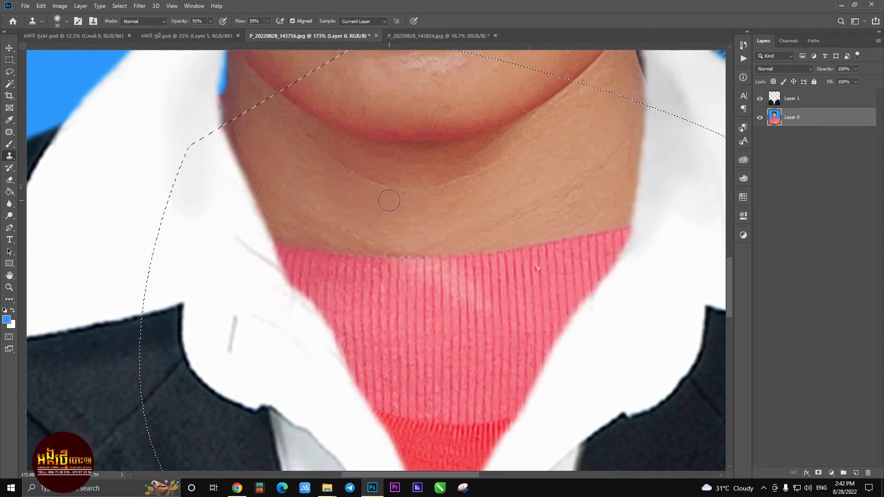
{"action": "key", "text": "bracketright"}
{"action": "key", "text": "bracketright"}
{"action": "key", "text": "bracketright"}
{"action": "left_click", "coordinate": [421, 199], "text": "alt"}
{"action": "mouse_move", "coordinate": [391, 264]}
{"action": "left_mouse_down"}
{"action": "mouse_move", "coordinate": [517, 263]}
{"action": "mouse_move", "coordinate": [365, 221]}
{"action": "left_mouse_up"}
{"action": "left_click", "coordinate": [308, 155]}
{"action": "left_click_drag", "start_coordinate": [433, 310], "coordinate": [312, 300]}
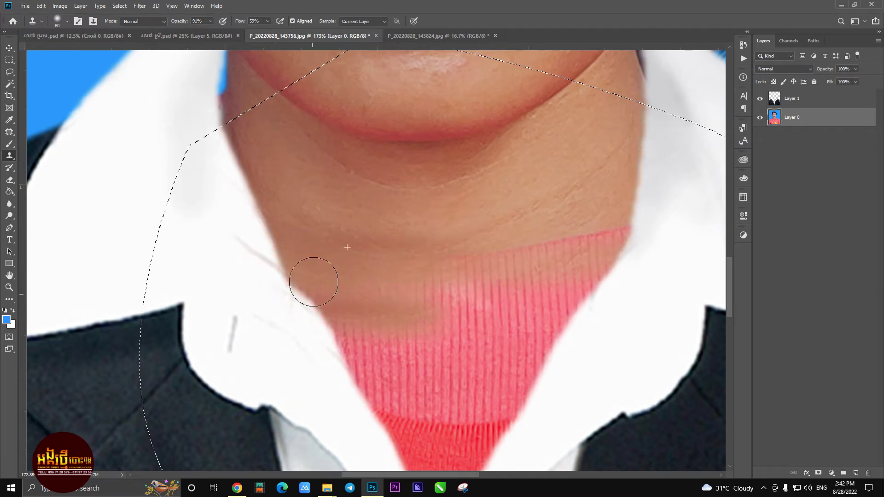
Clone skin over the sweater's right side and remaining pink stripes down to the collar.
{"action": "left_click_drag", "start_coordinate": [595, 208], "coordinate": [568, 233]}
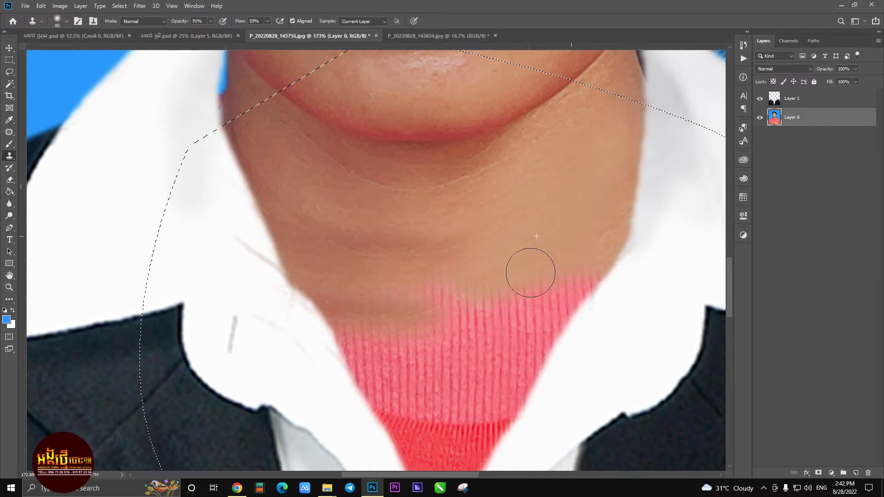
{"action": "left_click_drag", "start_coordinate": [583, 304], "coordinate": [546, 334]}
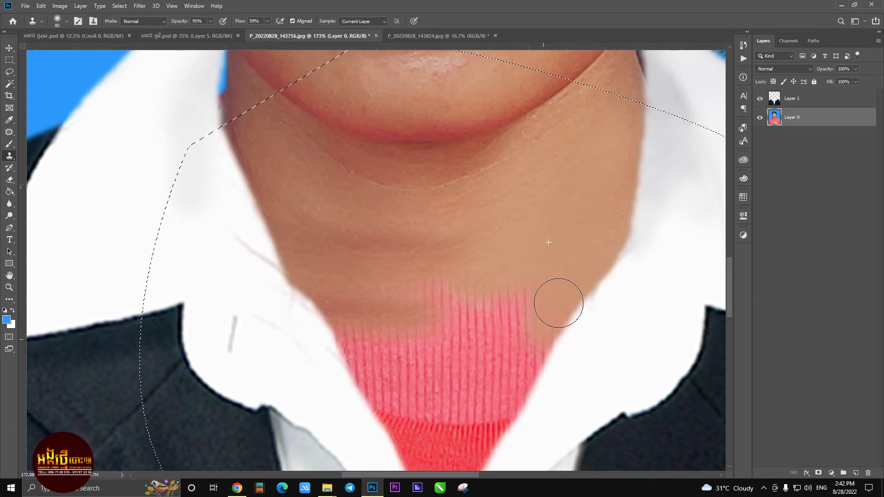
{"action": "mouse_move", "coordinate": [553, 274]}
{"action": "left_mouse_down"}
{"action": "mouse_move", "coordinate": [532, 292]}
{"action": "mouse_move", "coordinate": [515, 274]}
{"action": "mouse_move", "coordinate": [535, 342]}
{"action": "mouse_move", "coordinate": [490, 374]}
{"action": "mouse_move", "coordinate": [470, 414]}
{"action": "mouse_move", "coordinate": [485, 264]}
{"action": "mouse_move", "coordinate": [468, 252]}
{"action": "left_mouse_up"}
{"action": "scroll", "coordinate": [538, 291], "scroll_direction": "down", "scroll_amount": 1}
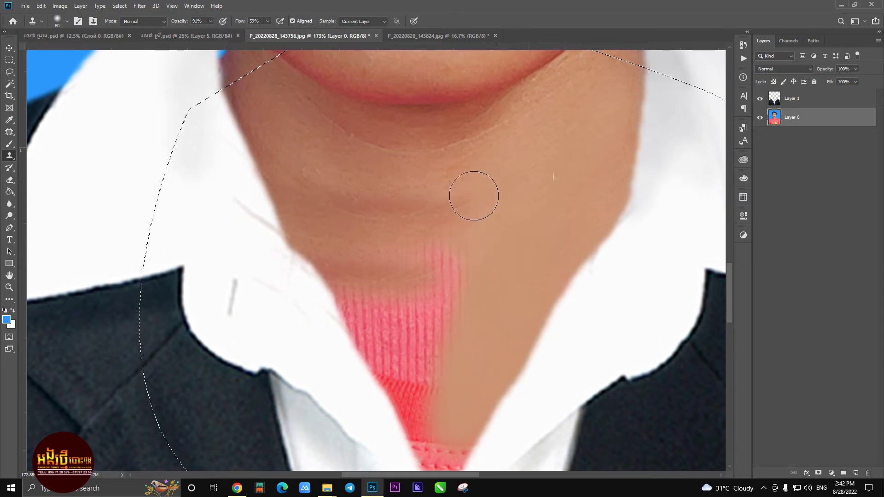
{"action": "mouse_move", "coordinate": [507, 181]}
{"action": "left_mouse_down"}
{"action": "mouse_move", "coordinate": [434, 386]}
{"action": "mouse_move", "coordinate": [408, 388]}
{"action": "mouse_move", "coordinate": [396, 403]}
{"action": "left_mouse_up"}
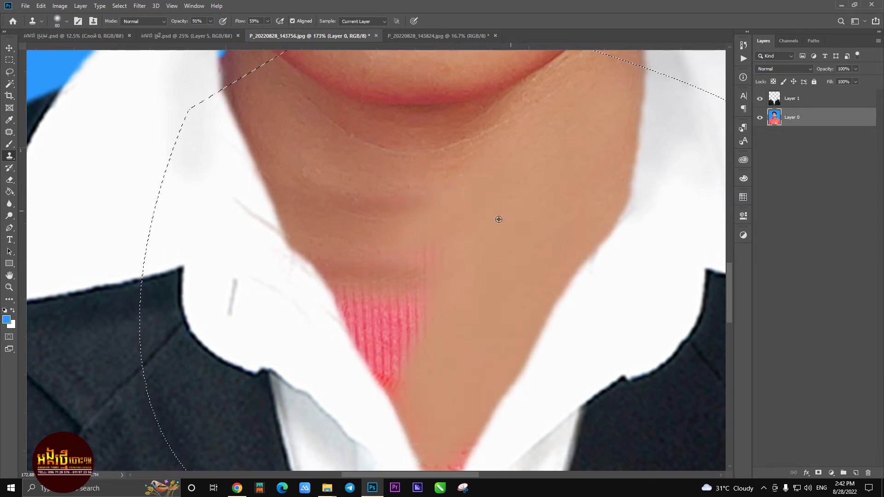
{"action": "mouse_move", "coordinate": [437, 265]}
{"action": "left_mouse_down"}
{"action": "mouse_move", "coordinate": [397, 394]}
{"action": "mouse_move", "coordinate": [351, 385]}
{"action": "mouse_move", "coordinate": [322, 333]}
{"action": "mouse_move", "coordinate": [343, 276]}
{"action": "left_mouse_up"}
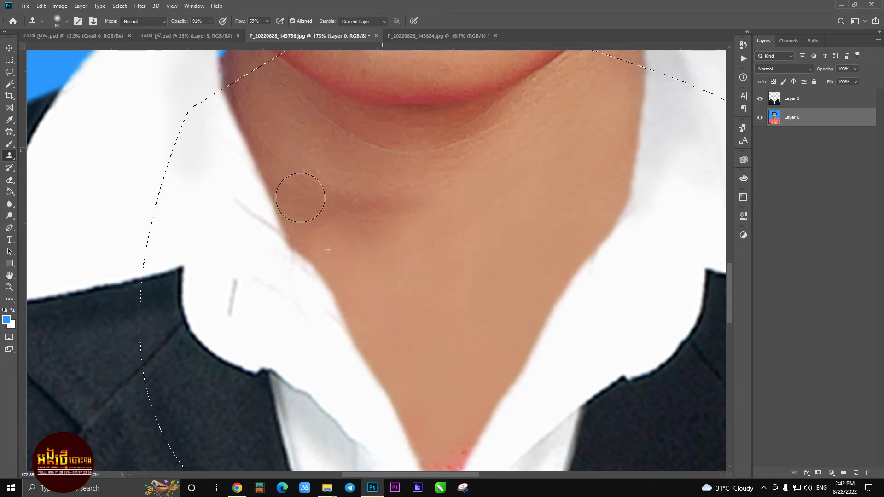
Resample neck skin at about 70% clone opacity to soften shading and fill the collar V.
{"action": "left_click", "coordinate": [291, 118], "text": "alt"}
{"action": "left_click_drag", "start_coordinate": [343, 177], "coordinate": [382, 261]}
{"action": "left_click_drag", "start_coordinate": [446, 366], "coordinate": [430, 324]}
{"action": "key", "text": "bracketright"}
{"action": "left_click", "coordinate": [211, 20]}
{"action": "left_click_drag", "start_coordinate": [211, 31], "coordinate": [198, 30]}
{"action": "left_click_drag", "start_coordinate": [396, 249], "coordinate": [306, 199]}
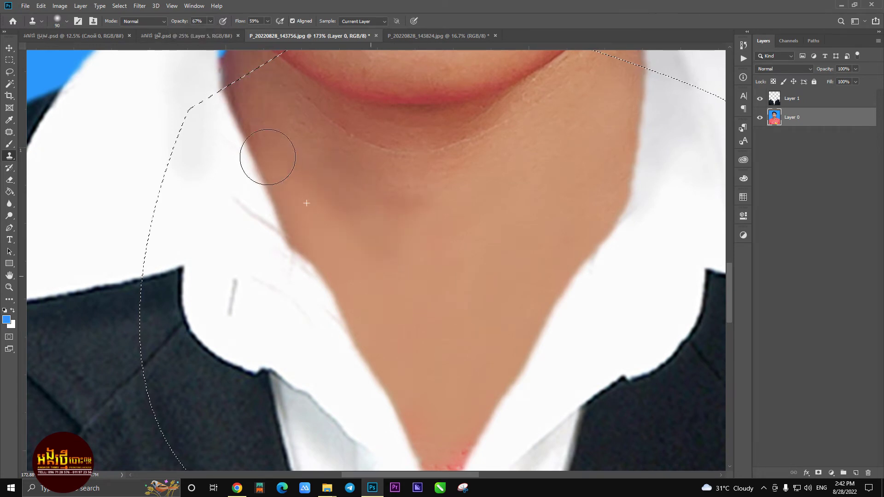
{"action": "left_click_drag", "start_coordinate": [368, 208], "coordinate": [322, 157]}
{"action": "scroll", "coordinate": [450, 405], "scroll_direction": "down", "scroll_amount": 2}
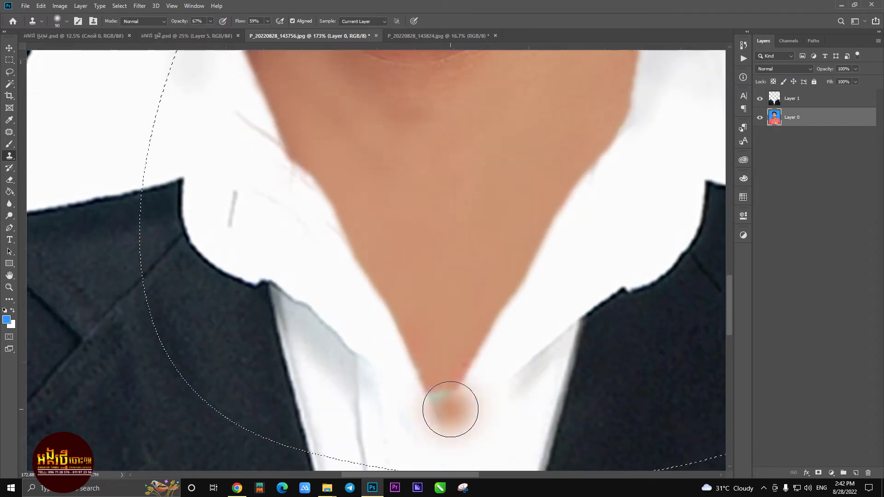
{"action": "left_click", "coordinate": [446, 401]}
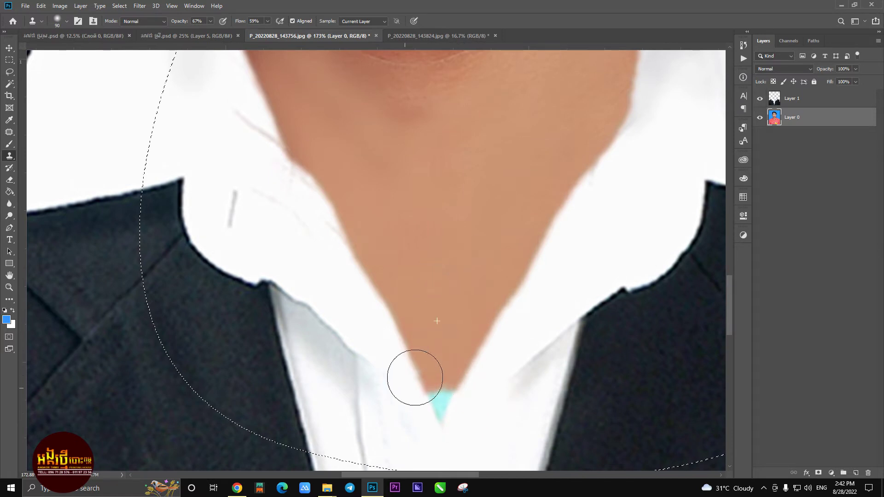
Review the cloned neck and deselect the neck selection.
{"action": "scroll", "coordinate": [432, 325], "scroll_direction": "down", "scroll_amount": 3}
{"action": "scroll", "coordinate": [424, 320], "scroll_direction": "down", "scroll_amount": 3}
{"action": "scroll", "coordinate": [428, 277], "scroll_direction": "up", "scroll_amount": 2}
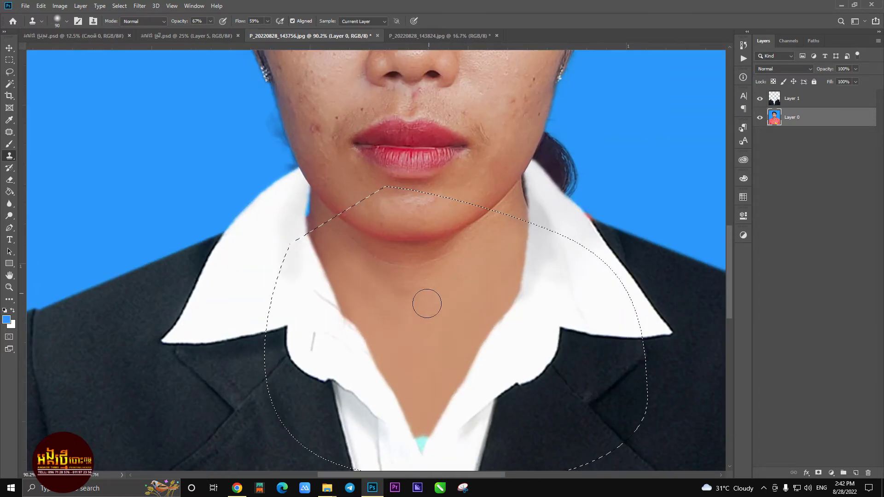
{"action": "scroll", "coordinate": [418, 368], "scroll_direction": "up", "scroll_amount": 3}
{"action": "scroll", "coordinate": [428, 281], "scroll_direction": "down", "scroll_amount": 3}
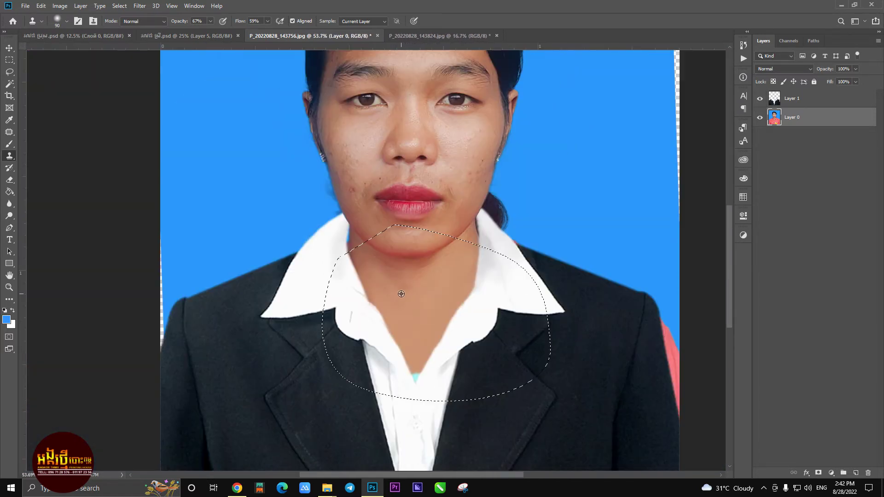
{"action": "key", "text": "ctrl+d"}
{"action": "scroll", "coordinate": [467, 226], "scroll_direction": "down", "scroll_amount": 2}
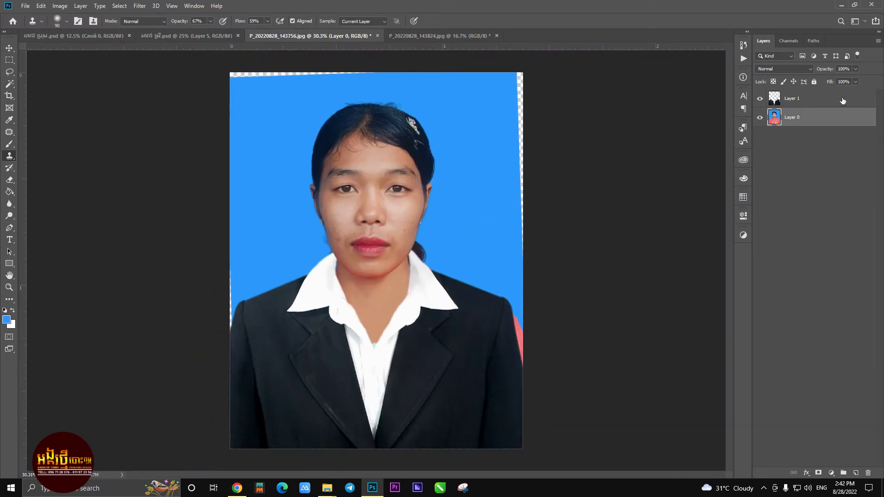
Flatten Layer 0 and Layer 1 into a single background.
{"action": "left_click", "coordinate": [824, 101], "text": "shift"}
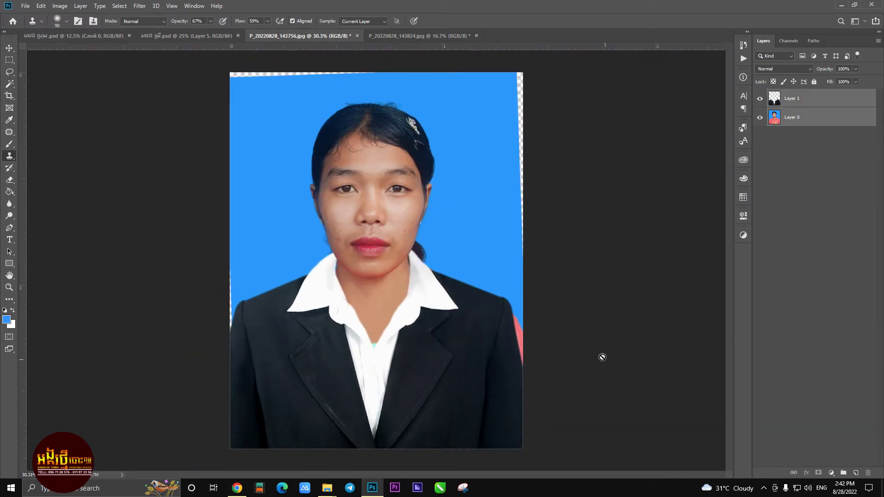
{"action": "key", "text": "v"}
{"action": "left_click", "coordinate": [790, 119]}
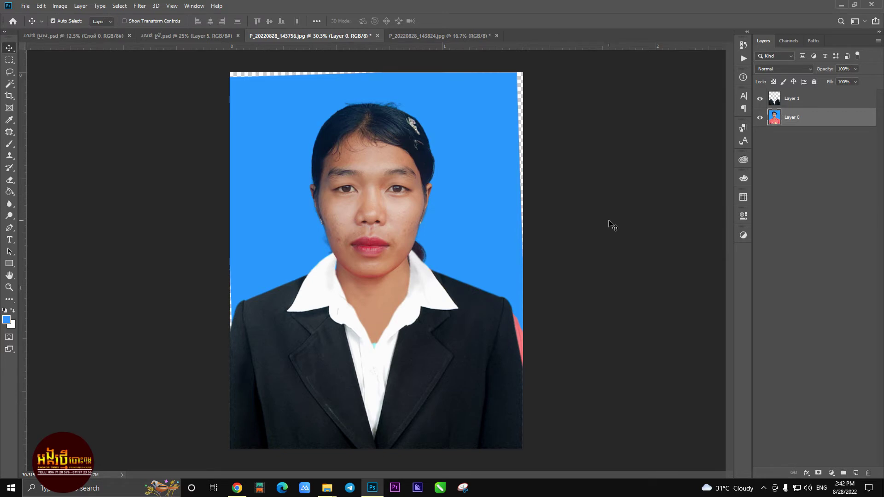
{"action": "right_click", "coordinate": [821, 100]}
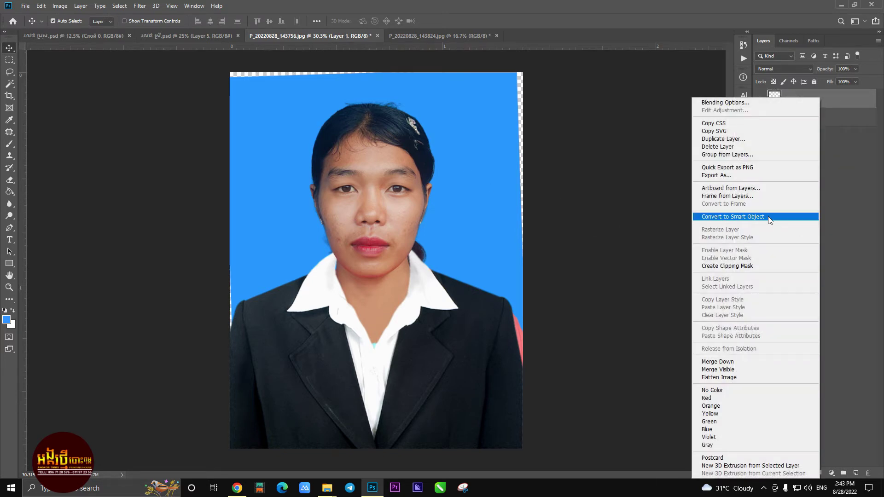
{"action": "left_click", "coordinate": [762, 377]}
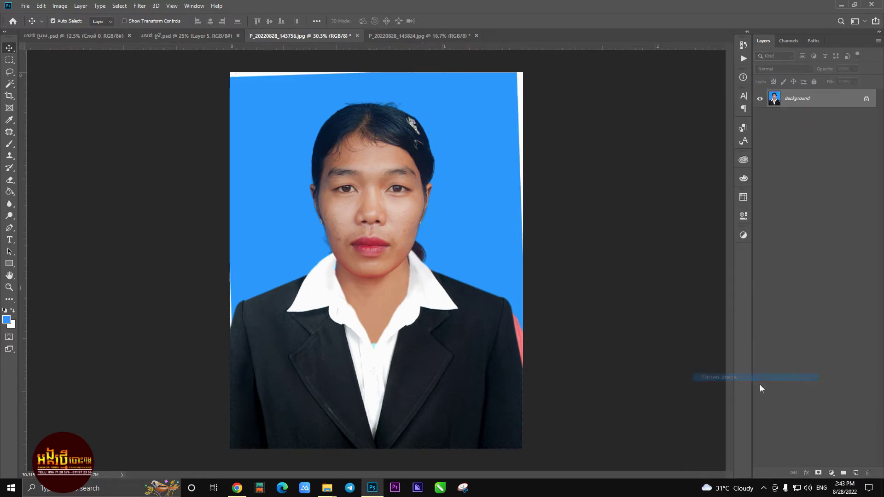
Select the woman as subject, invert, feather by 2, and fill the background with blue.
{"action": "left_click", "coordinate": [120, 6]}
{"action": "left_click", "coordinate": [136, 113]}
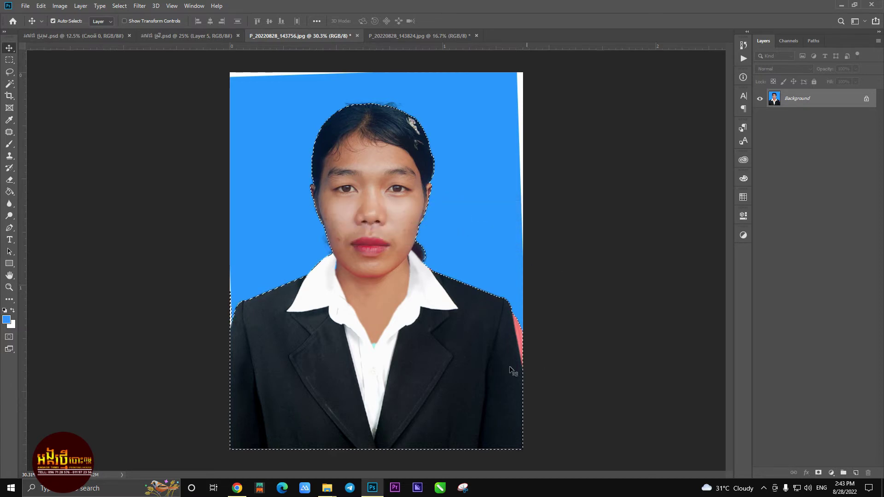
{"action": "key", "text": "ctrl+shift+i"}
{"action": "key", "text": "shift+F6"}
{"action": "type", "text": "2"}
{"action": "key", "text": "Return"}
{"action": "key", "text": "alt+BackSpace"}
{"action": "key", "text": "ctrl+d"}
Fit the photo in view and draw a 3.5 × 4.5 ratio crop frame around her.
{"action": "key", "text": "p"}
{"action": "scroll", "coordinate": [572, 407], "scroll_direction": "up", "scroll_amount": 2}
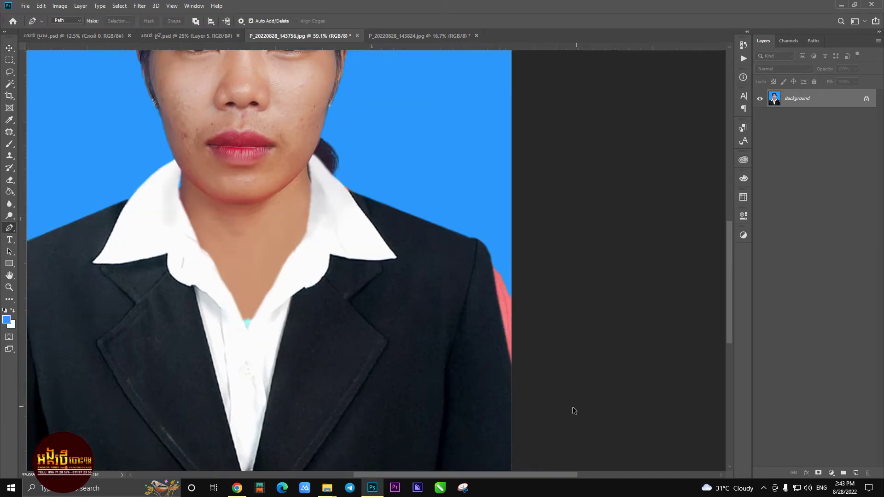
{"action": "scroll", "coordinate": [443, 186], "scroll_direction": "up", "scroll_amount": 2}
{"action": "scroll", "coordinate": [522, 238], "scroll_direction": "down", "scroll_amount": 1}
{"action": "key", "text": "ctrl+0"}
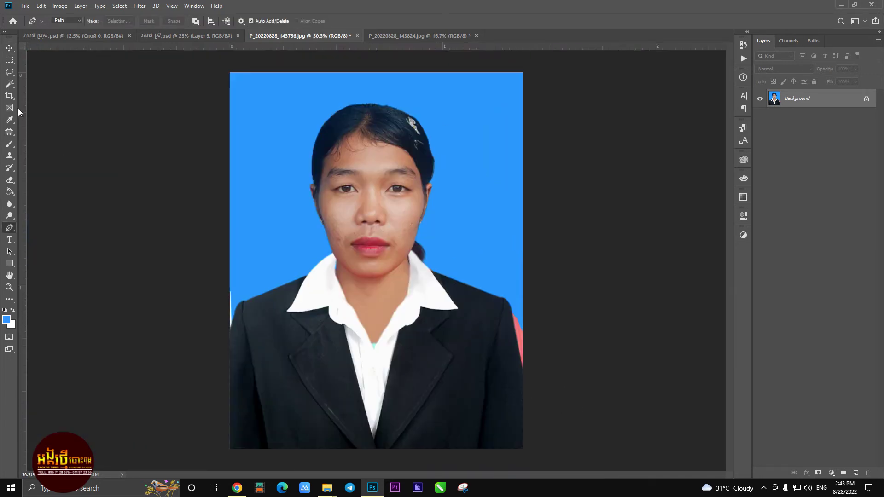
{"action": "key", "text": "c"}
{"action": "left_click_drag", "start_coordinate": [379, 453], "coordinate": [377, 443]}
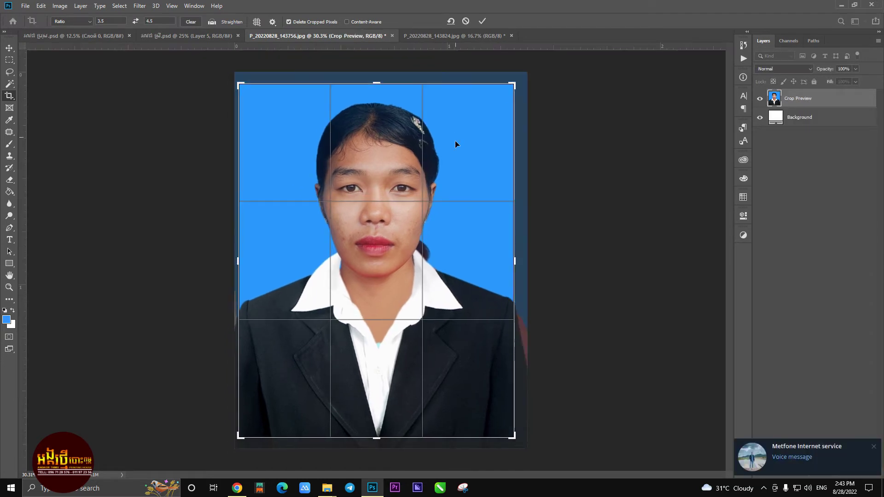
Commit the crop and resize the woman's photo to 3.5 cm wide.
{"action": "key", "text": "Return"}
{"action": "key", "text": "ctrl+alt+i"}
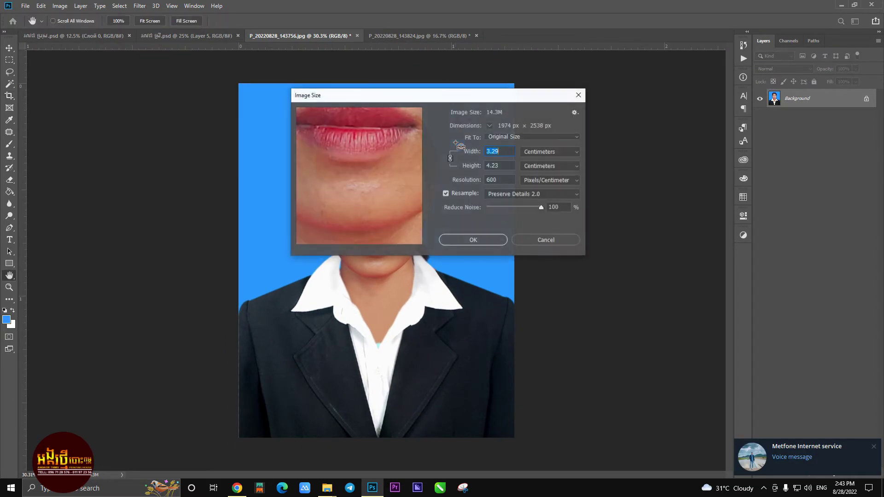
{"action": "type", "text": "3.5"}
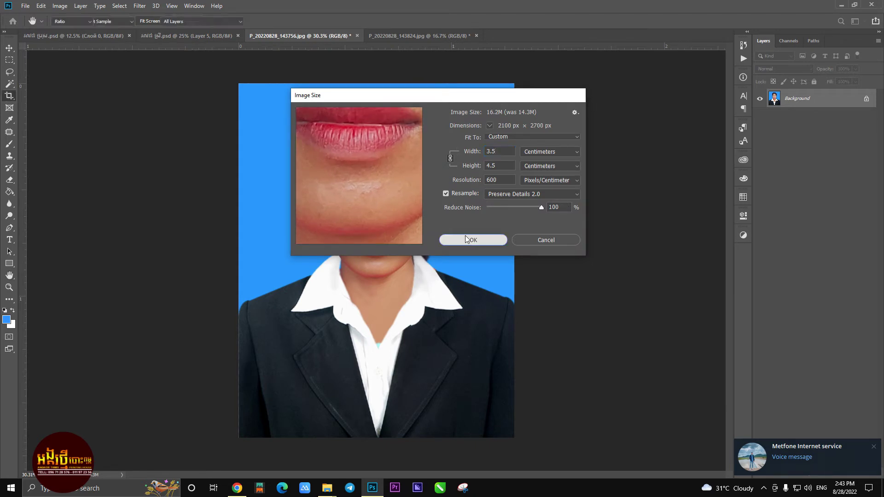
{"action": "left_click", "coordinate": [464, 239]}
Unlock the Background layer as Layer 0 and switch to the man's photo P_20220828_143824.jpg.
{"action": "key", "text": "c"}
{"action": "scroll", "coordinate": [442, 259], "scroll_direction": "up", "scroll_amount": 2}
{"action": "scroll", "coordinate": [442, 259], "scroll_direction": "up", "scroll_amount": 2}
{"action": "scroll", "coordinate": [440, 258], "scroll_direction": "down", "scroll_amount": 2}
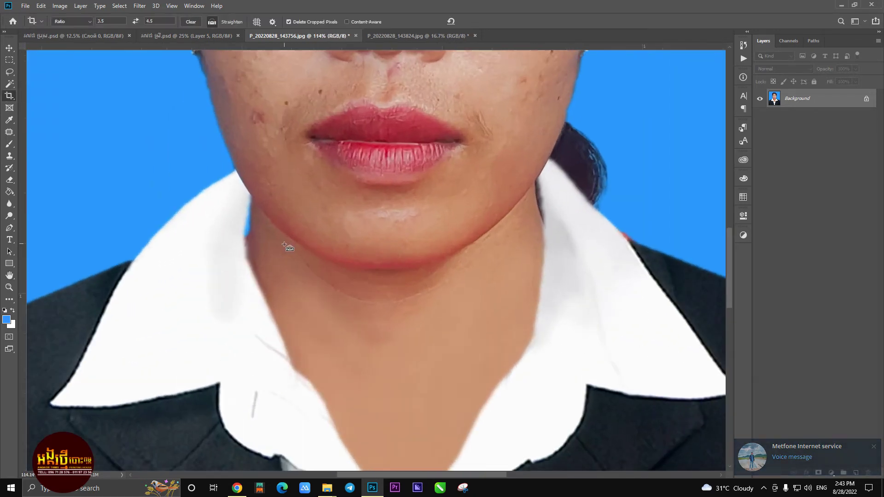
{"action": "scroll", "coordinate": [432, 276], "scroll_direction": "down", "scroll_amount": 2}
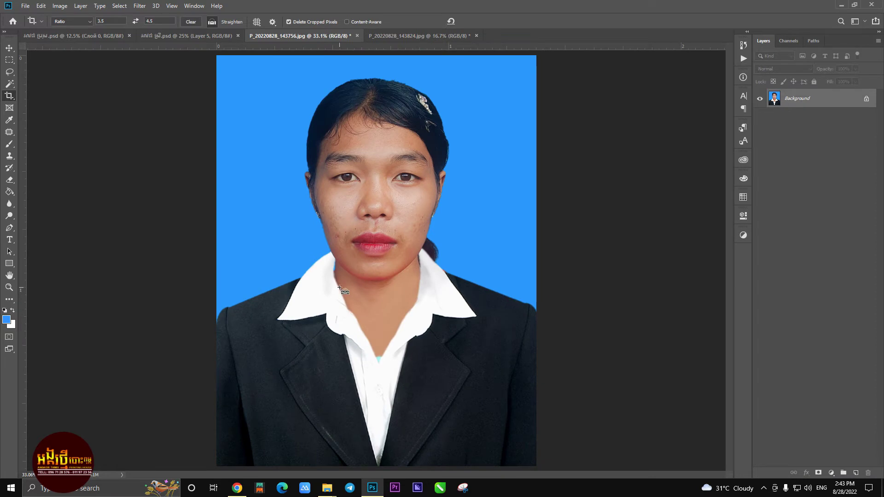
{"action": "scroll", "coordinate": [340, 289], "scroll_direction": "down", "scroll_amount": 2}
{"action": "left_click", "coordinate": [10, 48]}
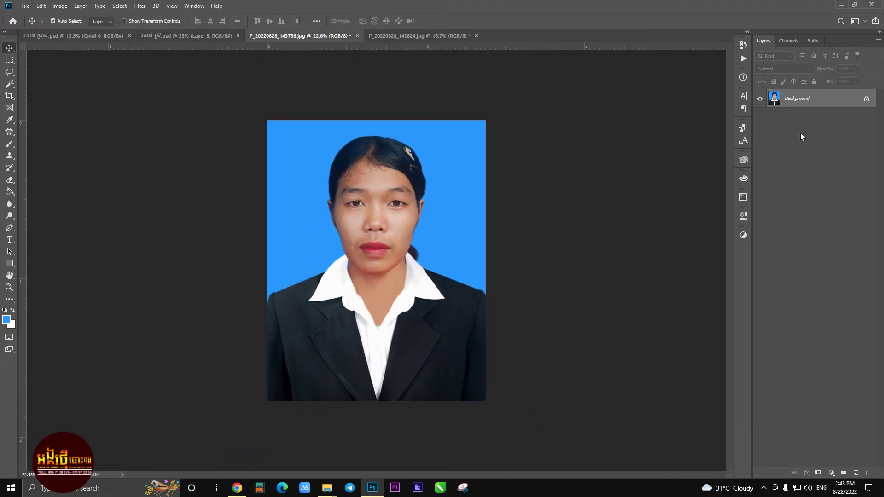
{"action": "left_click", "coordinate": [866, 100]}
{"action": "scroll", "coordinate": [405, 192], "scroll_direction": "up", "scroll_amount": 2}
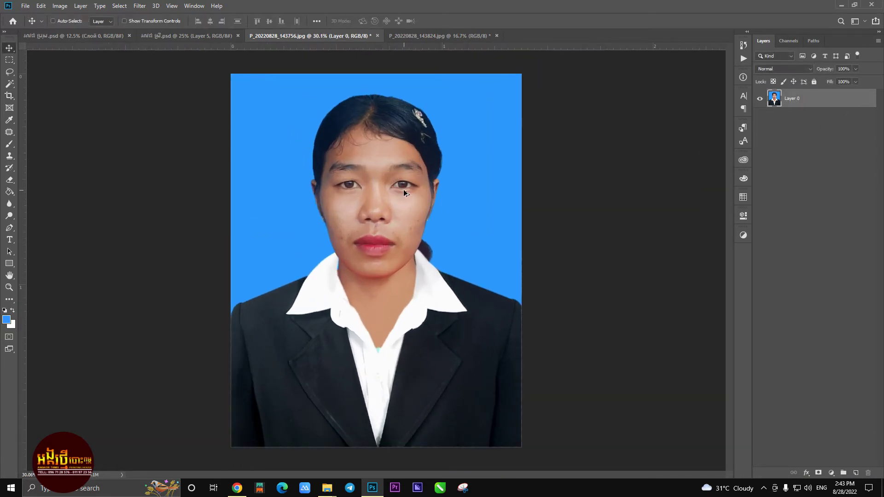
{"action": "left_click", "coordinate": [418, 34]}
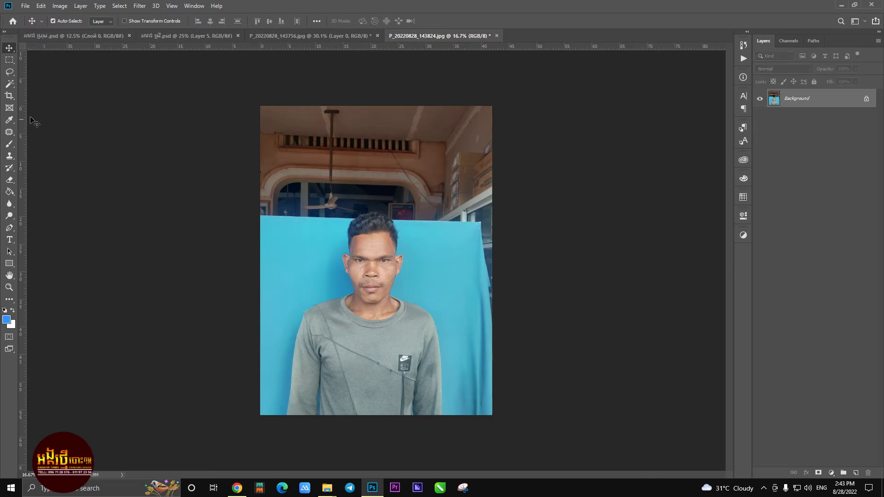
Crop the man's photo to his head and shoulders at the 3.5 × 4.5 ratio.
{"action": "left_click", "coordinate": [9, 97]}
{"action": "left_click_drag", "start_coordinate": [375, 108], "coordinate": [382, 154]}
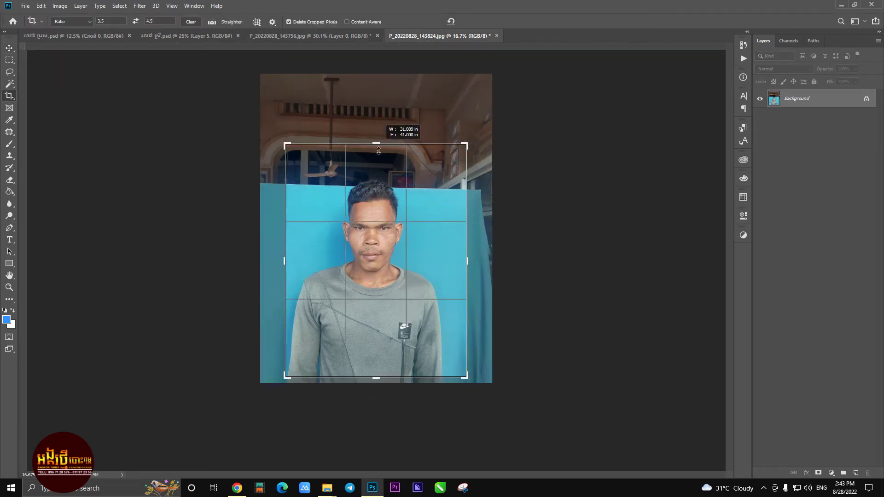
{"action": "left_click_drag", "start_coordinate": [376, 208], "coordinate": [381, 215]}
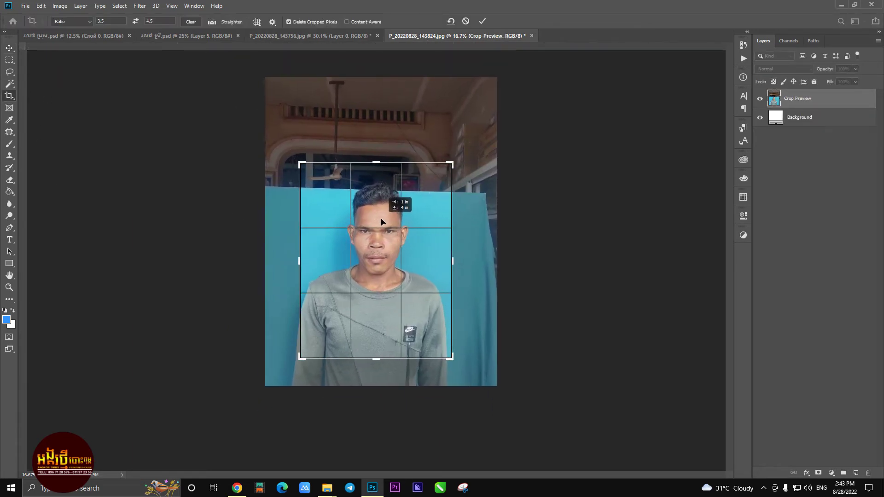
{"action": "key", "text": "ctrl+r"}
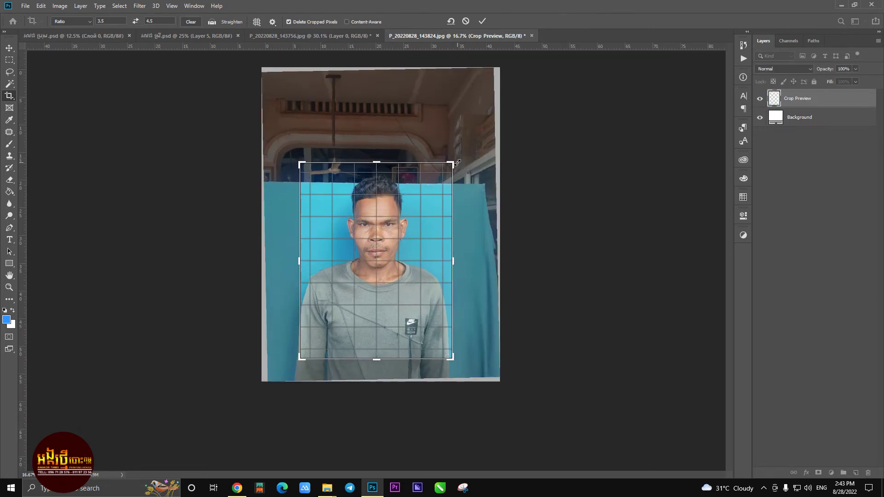
{"action": "key", "text": "Return"}
Set the image resolution to 300 pixels per centimetre.
{"action": "key", "text": "ctrl+alt+i"}
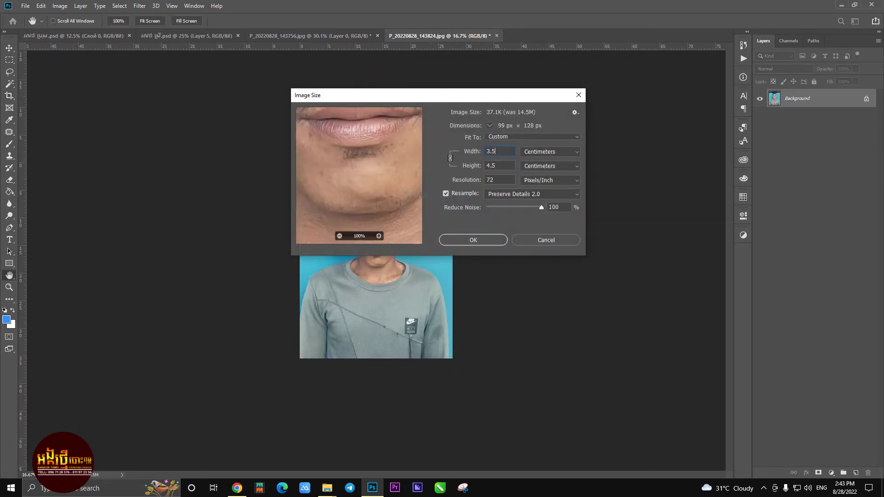
{"action": "left_click", "coordinate": [555, 181]}
{"action": "left_click", "coordinate": [516, 191]}
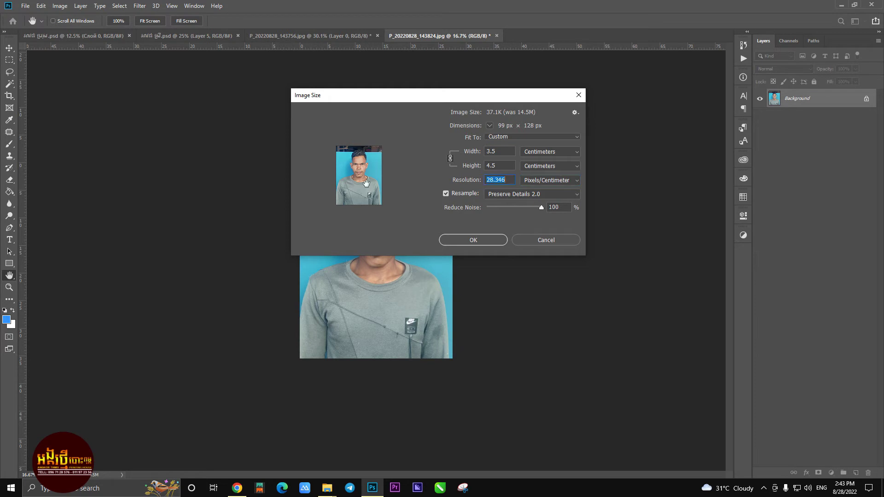
{"action": "type", "text": "300"}
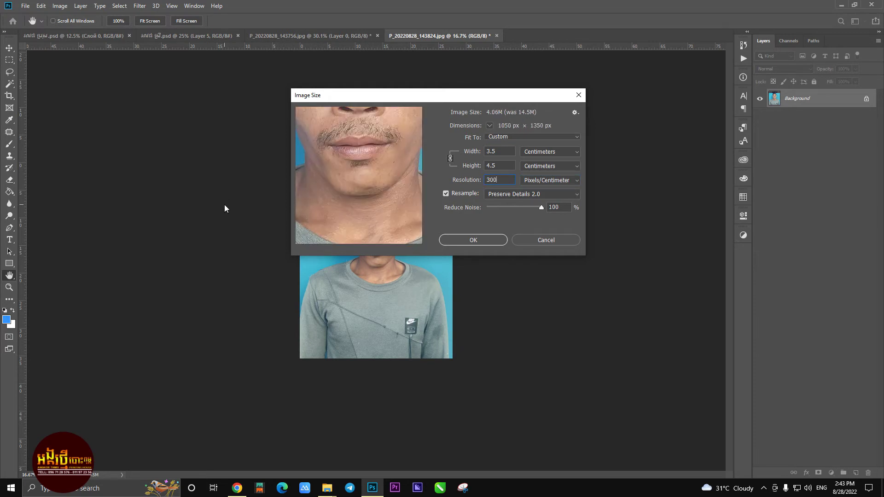
{"action": "type", "text": "0"}
{"action": "key", "text": "Return"}
Bring the man's photo into the Camera Raw Filter.
{"action": "key", "text": "c"}
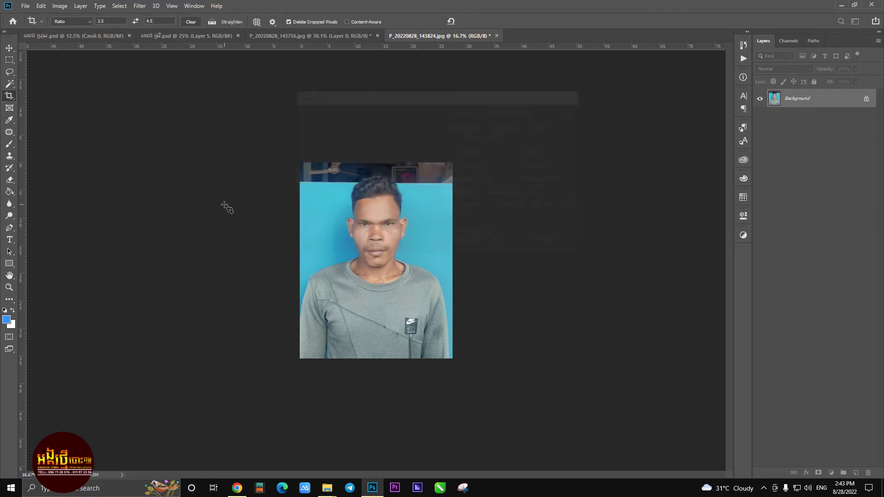
{"action": "scroll", "coordinate": [407, 228], "scroll_direction": "up", "scroll_amount": 3}
{"action": "scroll", "coordinate": [406, 229], "scroll_direction": "up", "scroll_amount": 1}
{"action": "scroll", "coordinate": [406, 229], "scroll_direction": "down", "scroll_amount": 1}
{"action": "left_click", "coordinate": [139, 6]}
{"action": "left_click", "coordinate": [163, 60]}
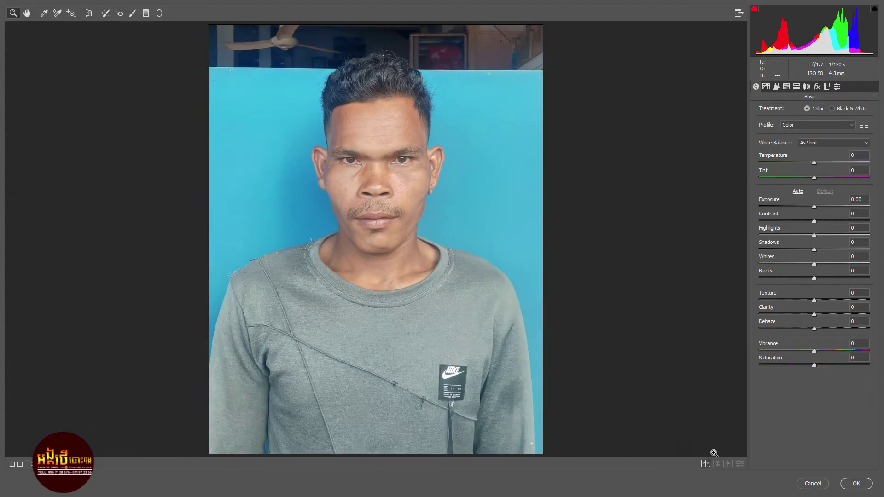
In Before/After view, set Exposure +0.20, Highlights +23, Whites −18, Texture +8, Clarity +19, Saturation +19, and apply.
{"action": "left_click", "coordinate": [706, 463]}
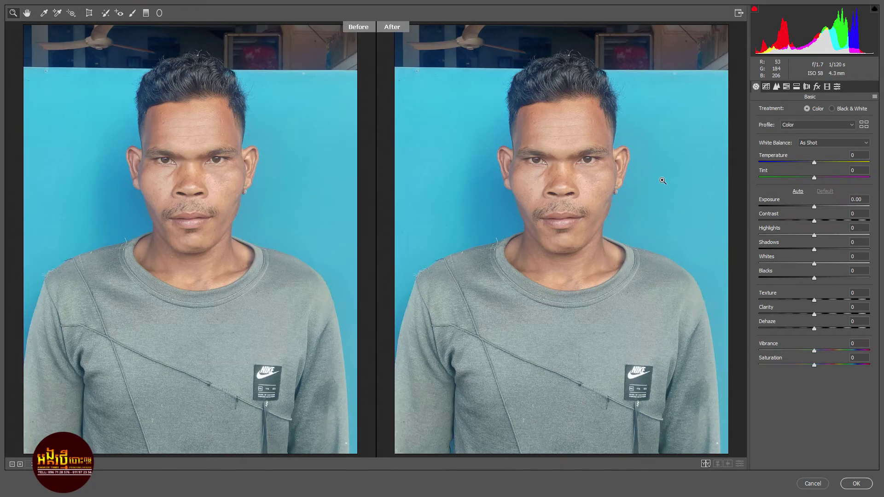
{"action": "scroll", "coordinate": [667, 182], "scroll_direction": "up", "scroll_amount": 2}
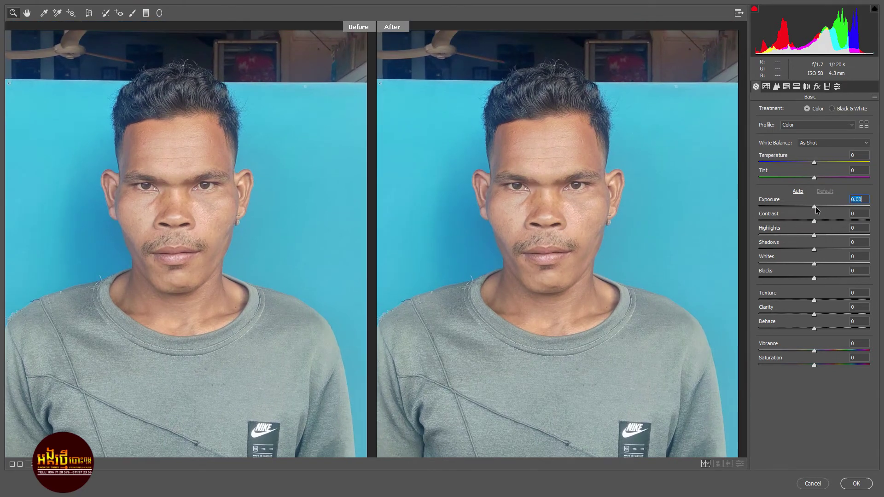
{"action": "left_click_drag", "start_coordinate": [815, 207], "coordinate": [818, 207]}
{"action": "mouse_move", "coordinate": [814, 314]}
{"action": "left_mouse_down"}
{"action": "mouse_move", "coordinate": [797, 314]}
{"action": "mouse_move", "coordinate": [824, 313]}
{"action": "left_mouse_up"}
{"action": "left_click_drag", "start_coordinate": [813, 264], "coordinate": [803, 265]}
{"action": "left_click_drag", "start_coordinate": [814, 235], "coordinate": [827, 235]}
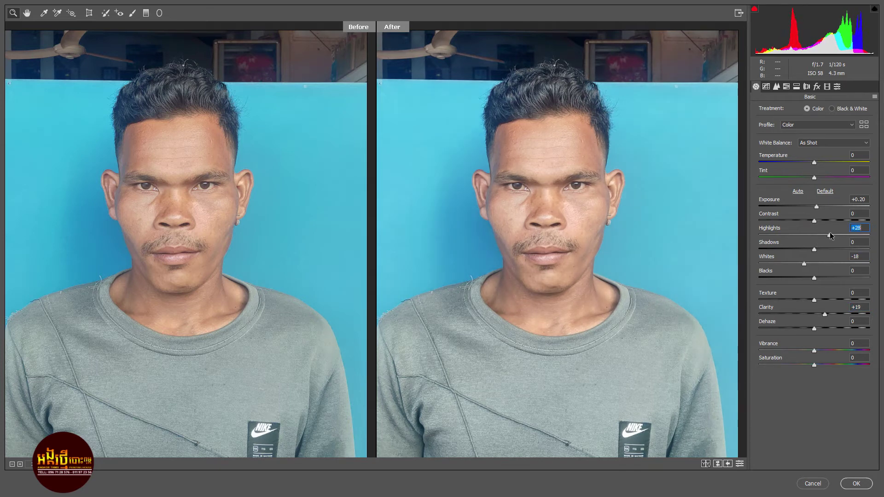
{"action": "mouse_move", "coordinate": [814, 364]}
{"action": "left_mouse_down"}
{"action": "mouse_move", "coordinate": [825, 365]}
{"action": "mouse_move", "coordinate": [812, 352]}
{"action": "left_mouse_up"}
{"action": "left_click_drag", "start_coordinate": [814, 300], "coordinate": [818, 300]}
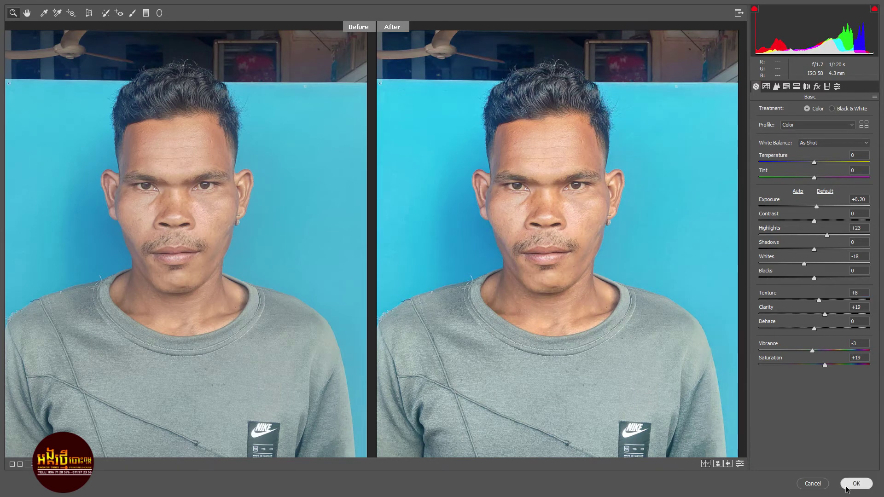
{"action": "left_click", "coordinate": [856, 484]}
Select the man with Select Subject and fit the photo in view.
{"action": "scroll", "coordinate": [284, 176], "scroll_direction": "up", "scroll_amount": 2}
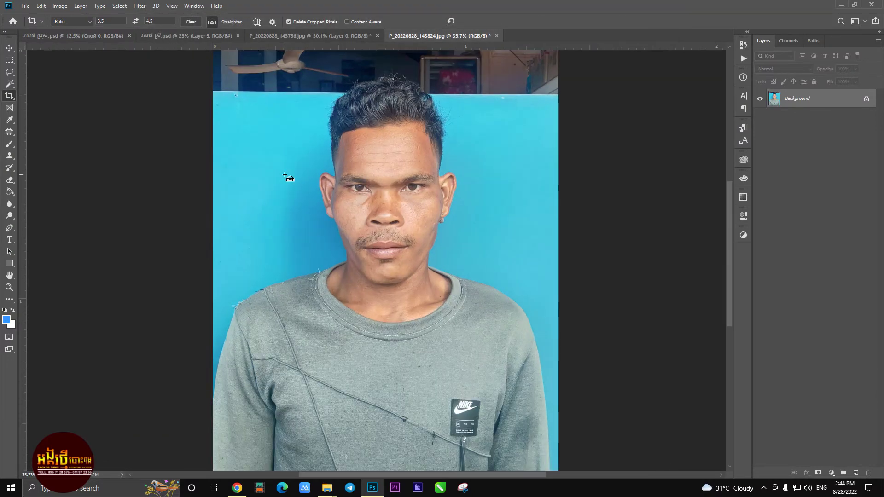
{"action": "left_click", "coordinate": [119, 6]}
{"action": "left_click", "coordinate": [119, 5]}
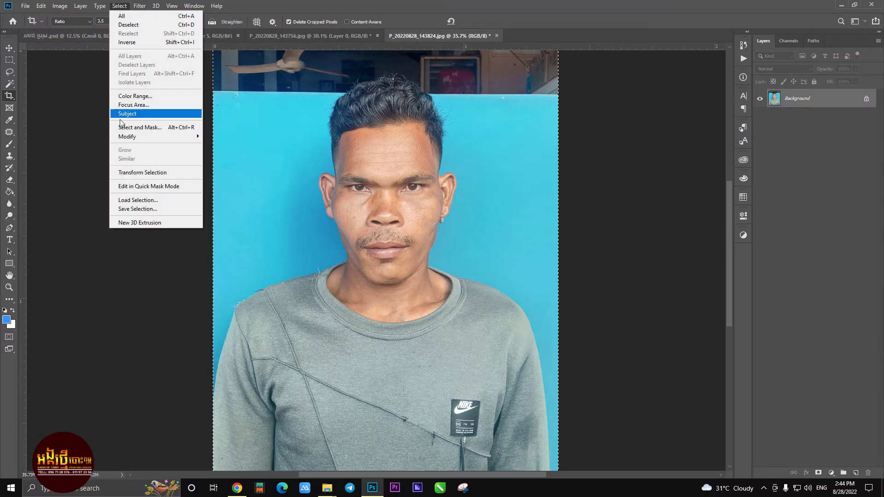
{"action": "left_click", "coordinate": [127, 113]}
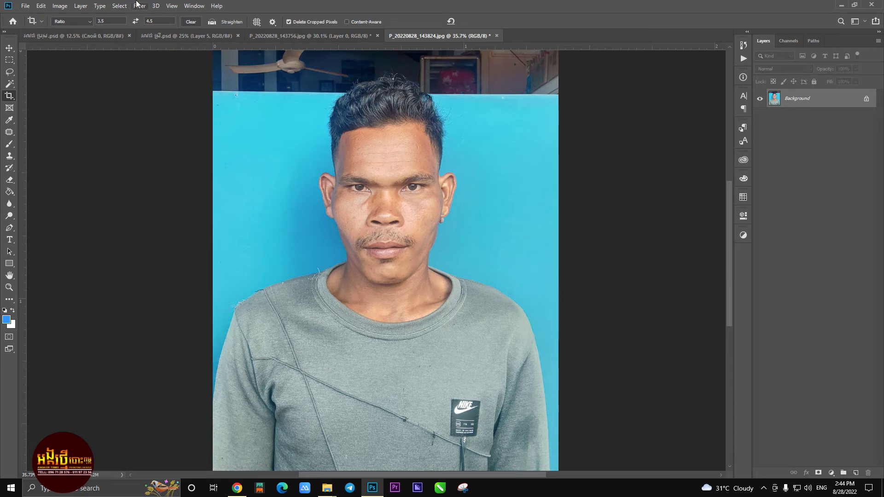
{"action": "left_click", "coordinate": [119, 5]}
{"action": "left_click", "coordinate": [128, 114]}
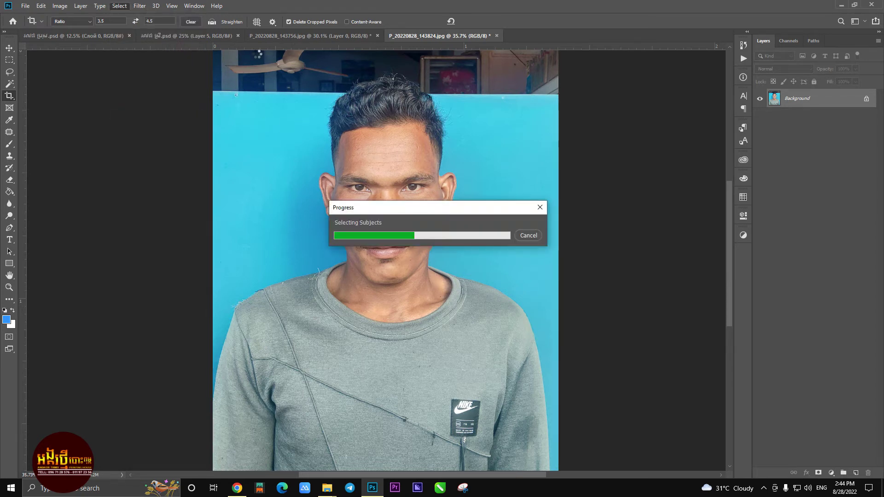
{"action": "scroll", "coordinate": [391, 202], "scroll_direction": "up", "scroll_amount": 2}
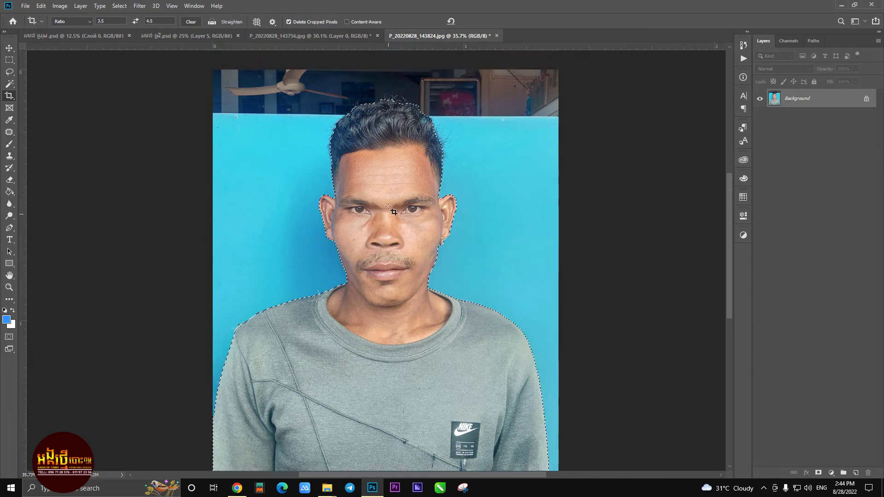
{"action": "key", "text": "ctrl+0"}
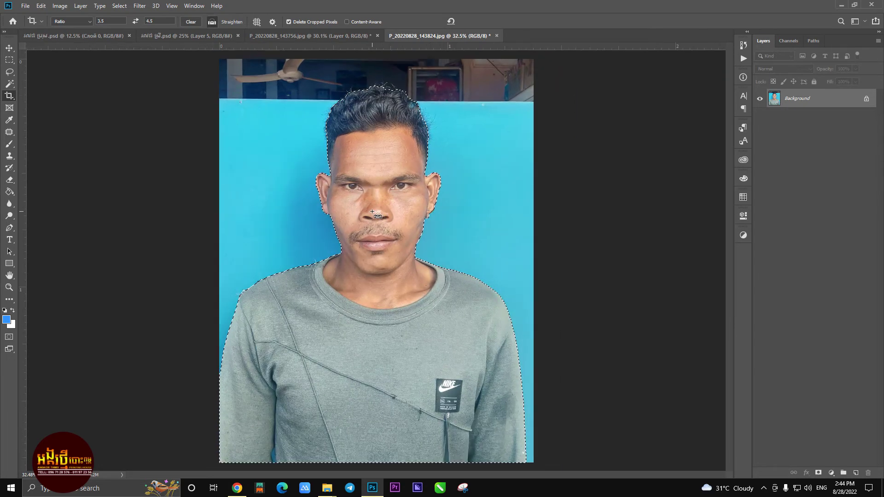
Feather and invert the selection, fill the backdrop with blue, then deselect.
{"action": "key", "text": "shift+F6"}
{"action": "key", "text": "Return"}
{"action": "key", "text": "shift+F5"}
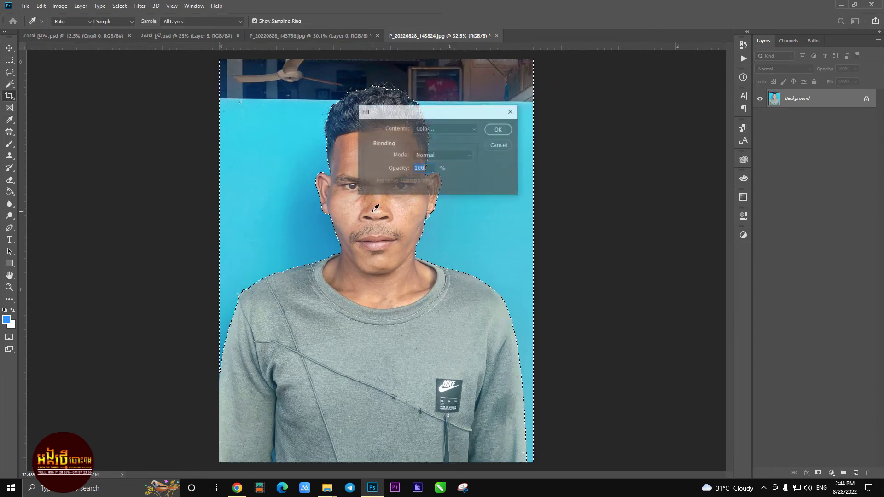
{"action": "key", "text": "Return"}
{"action": "key", "text": "shift+F6"}
{"action": "key", "text": "Return"}
{"action": "key", "text": "shift+F5"}
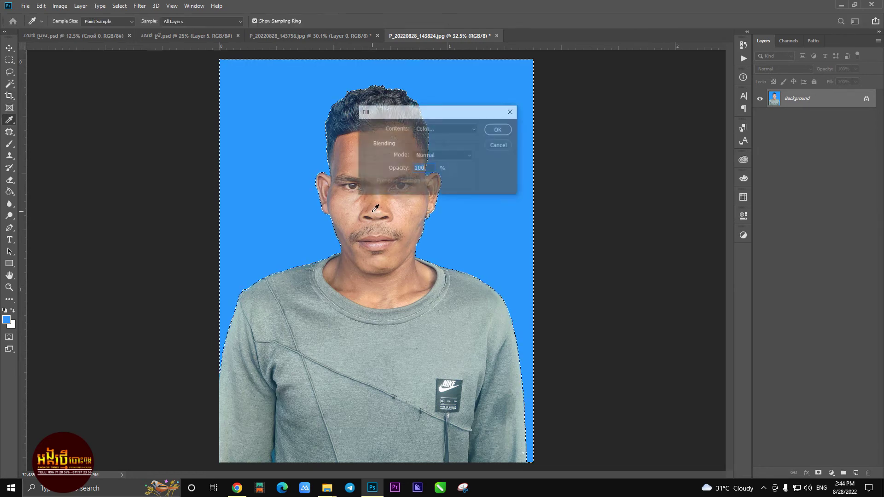
{"action": "key", "text": "Return"}
{"action": "key", "text": "ctrl+d"}
Increase contrast with Levels, setting the black input level to 11.
{"action": "scroll", "coordinate": [404, 171], "scroll_direction": "up", "scroll_amount": 3}
{"action": "scroll", "coordinate": [375, 144], "scroll_direction": "up", "scroll_amount": 2}
{"action": "scroll", "coordinate": [351, 168], "scroll_direction": "down", "scroll_amount": 3}
{"action": "left_click", "coordinate": [8, 51]}
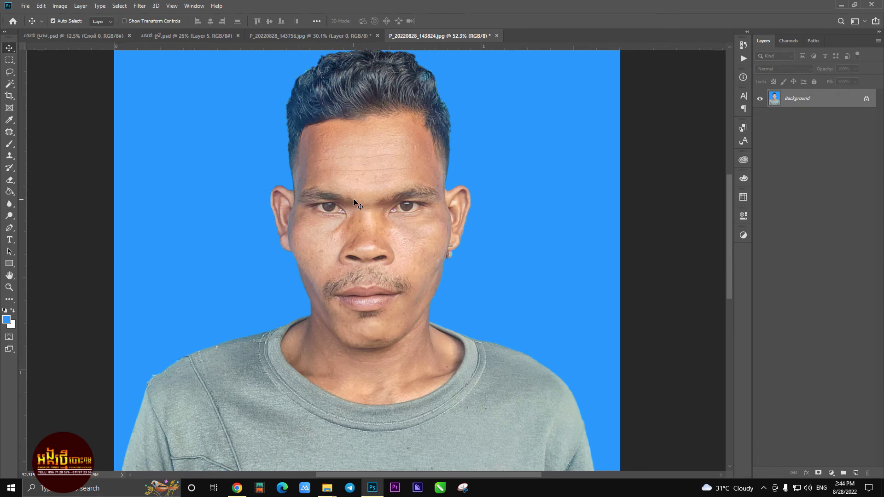
{"action": "key", "text": "ctrl+l"}
{"action": "left_click", "coordinate": [545, 217]}
{"action": "key", "text": "Return"}
{"action": "scroll", "coordinate": [406, 239], "scroll_direction": "down", "scroll_amount": 2}
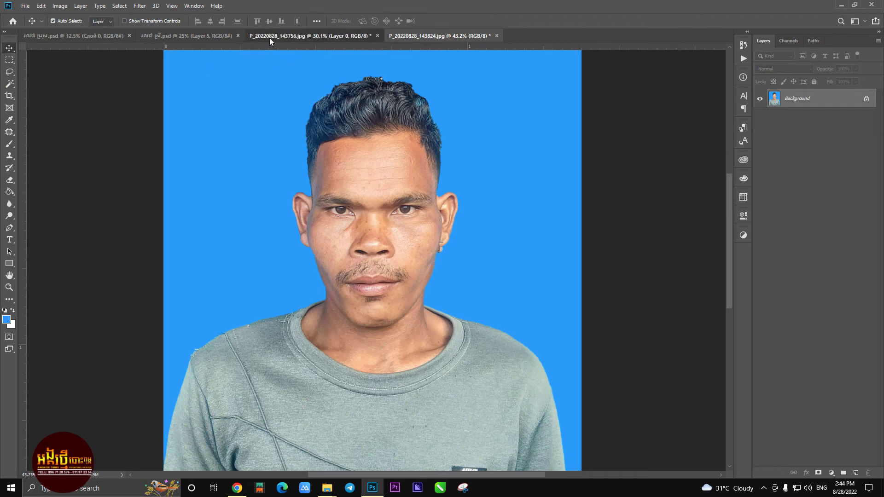
Bring the black suit with striped tie from the suits document into the portrait, below the face.
{"action": "left_click", "coordinate": [207, 36]}
{"action": "left_click", "coordinate": [74, 35]}
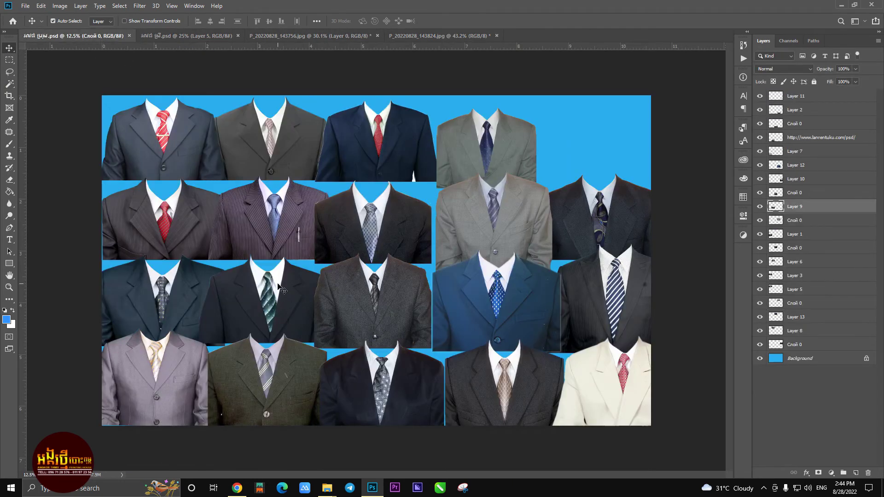
{"action": "left_click_drag", "start_coordinate": [315, 294], "coordinate": [394, 217]}
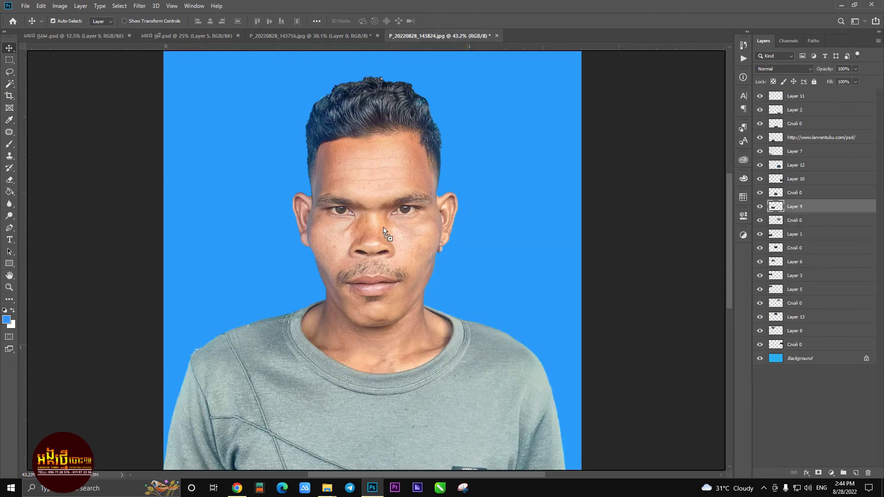
{"action": "scroll", "coordinate": [394, 217], "scroll_direction": "down", "scroll_amount": 3}
{"action": "left_click_drag", "start_coordinate": [385, 349], "coordinate": [383, 307]}
{"action": "scroll", "coordinate": [383, 308], "scroll_direction": "up", "scroll_amount": 2}
Free-transform the suit, shortening it from the top edge and moving it up slightly.
{"action": "key", "text": "ctrl+t"}
{"action": "left_click_drag", "start_coordinate": [375, 238], "coordinate": [375, 261]}
{"action": "scroll", "coordinate": [375, 296], "scroll_direction": "up", "scroll_amount": 2}
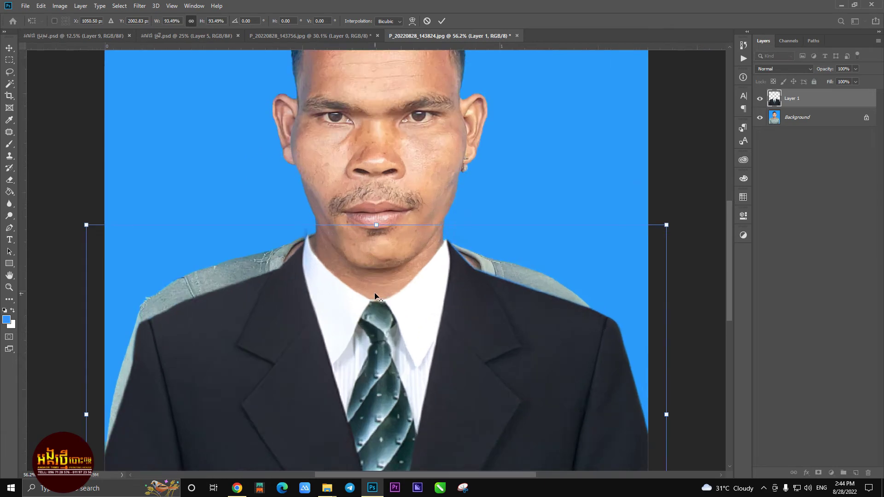
{"action": "scroll", "coordinate": [409, 332], "scroll_direction": "up", "scroll_amount": 2}
{"action": "left_click_drag", "start_coordinate": [409, 332], "coordinate": [410, 316]}
{"action": "scroll", "coordinate": [407, 299], "scroll_direction": "down", "scroll_amount": 3}
{"action": "scroll", "coordinate": [411, 309], "scroll_direction": "down", "scroll_amount": 2}
Warp the suit's top corners and upper shoulders inward to fit the man's neck and shoulders.
{"action": "right_click", "coordinate": [411, 309]}
{"action": "left_click", "coordinate": [427, 366]}
{"action": "scroll", "coordinate": [302, 244], "scroll_direction": "up", "scroll_amount": 1}
{"action": "scroll", "coordinate": [339, 244], "scroll_direction": "up", "scroll_amount": 2}
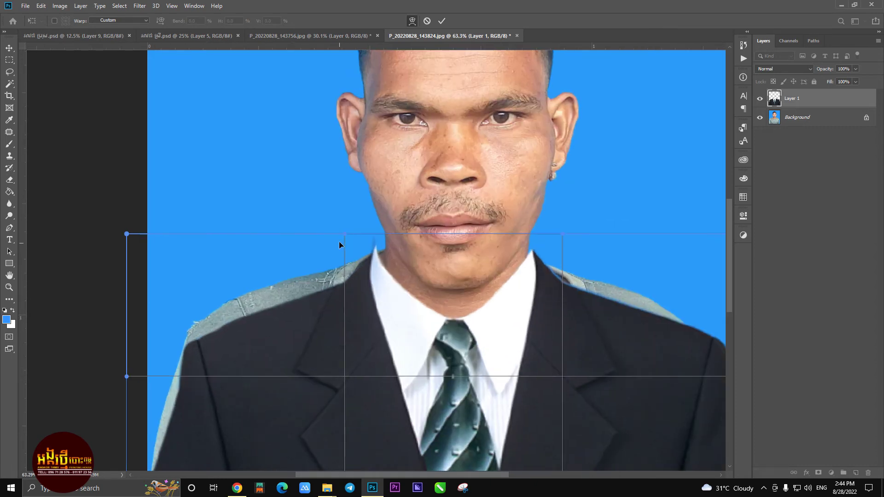
{"action": "left_click_drag", "start_coordinate": [139, 236], "coordinate": [159, 233]}
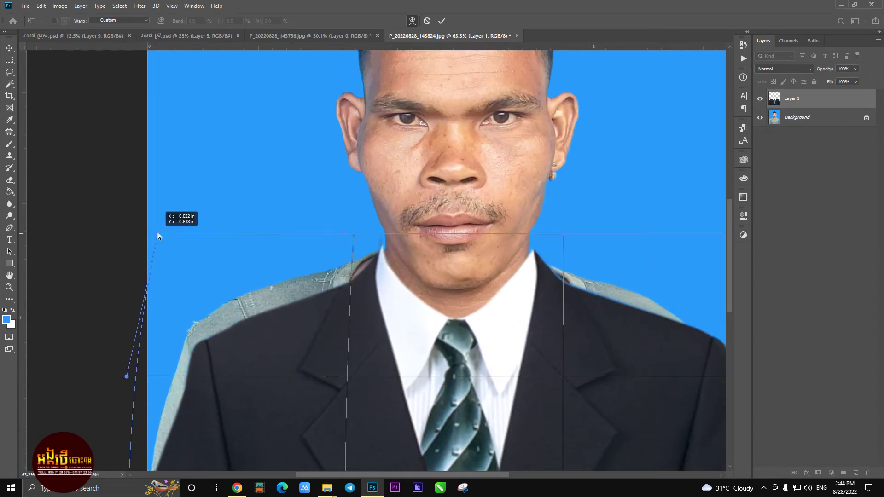
{"action": "scroll", "coordinate": [158, 233], "scroll_direction": "down", "scroll_amount": 2}
{"action": "scroll", "coordinate": [621, 237], "scroll_direction": "up", "scroll_amount": 1}
{"action": "left_click_drag", "start_coordinate": [637, 228], "coordinate": [620, 228]}
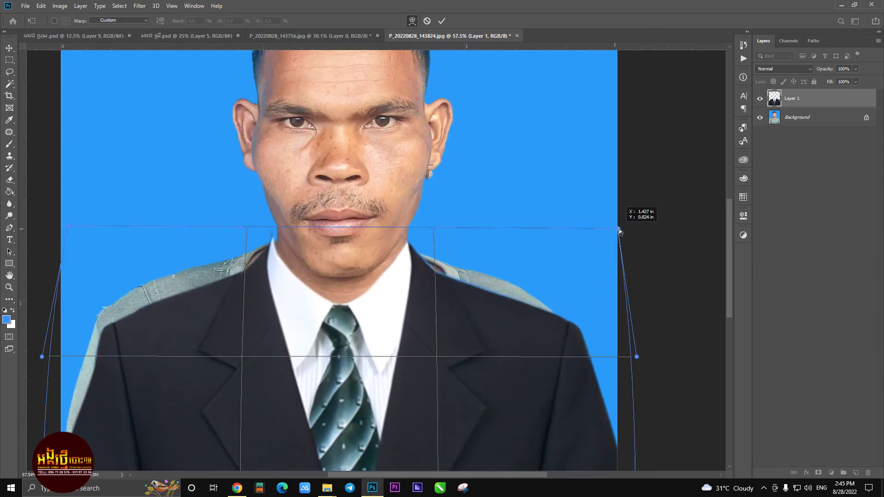
{"action": "left_click_drag", "start_coordinate": [240, 229], "coordinate": [248, 229]}
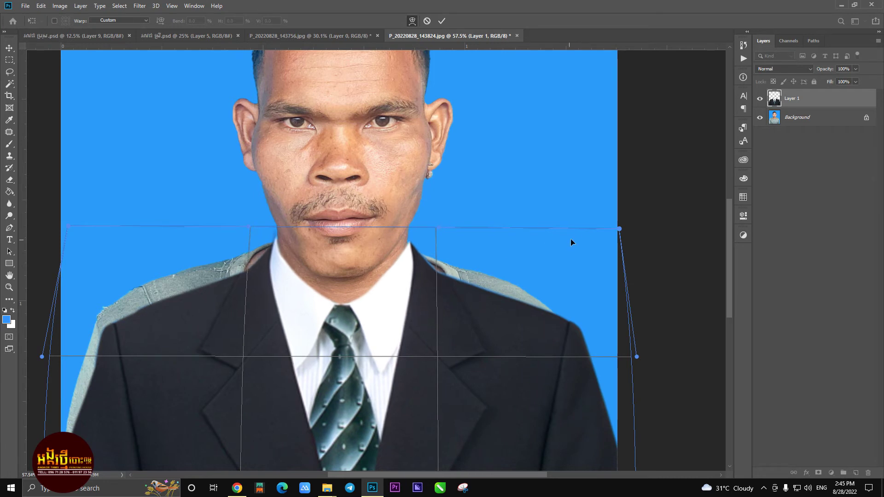
{"action": "left_click_drag", "start_coordinate": [618, 232], "coordinate": [611, 228]}
{"action": "key", "text": "Return"}
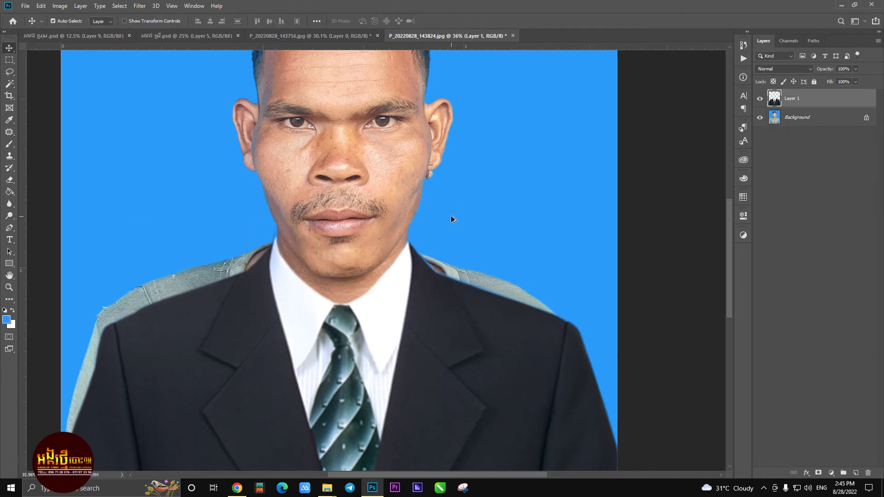
Crop the suited portrait at a 3.5 x 4.5 ratio, shifting the photo up so the head sits high.
{"action": "scroll", "coordinate": [426, 259], "scroll_direction": "down", "scroll_amount": 5}
{"action": "scroll", "coordinate": [412, 247], "scroll_direction": "up", "scroll_amount": 1}
{"action": "left_click", "coordinate": [9, 95]}
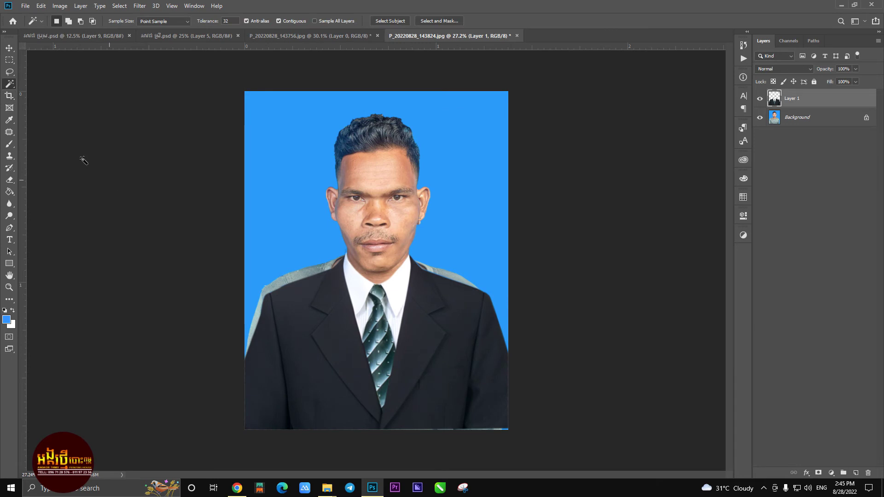
{"action": "left_click_drag", "start_coordinate": [374, 432], "coordinate": [375, 416]}
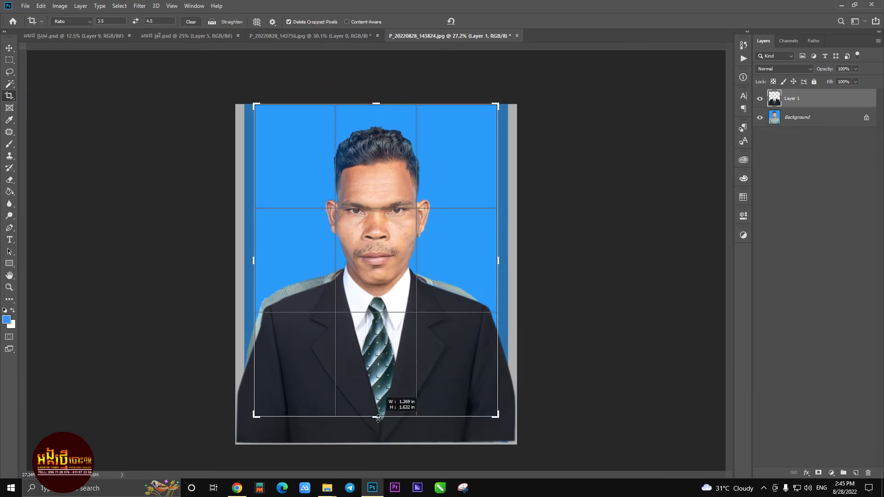
{"action": "left_click_drag", "start_coordinate": [375, 256], "coordinate": [374, 243]}
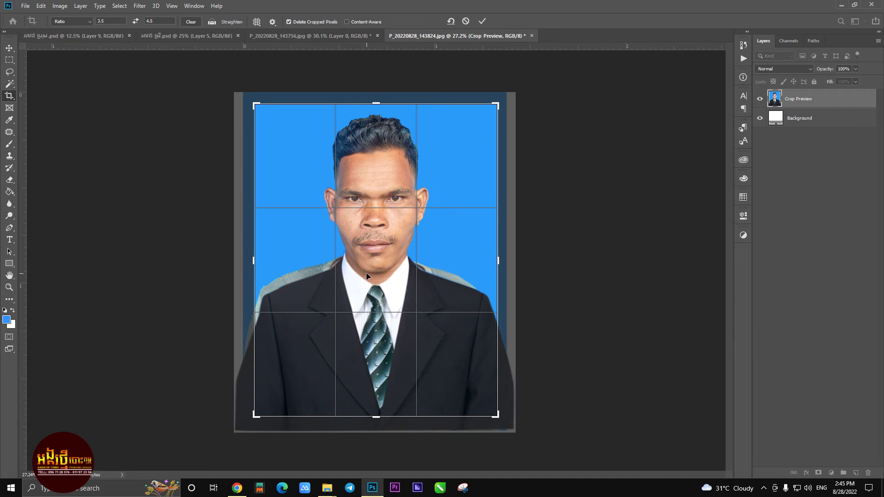
{"action": "key", "text": "Return"}
{"action": "scroll", "coordinate": [368, 284], "scroll_direction": "up", "scroll_amount": 5}
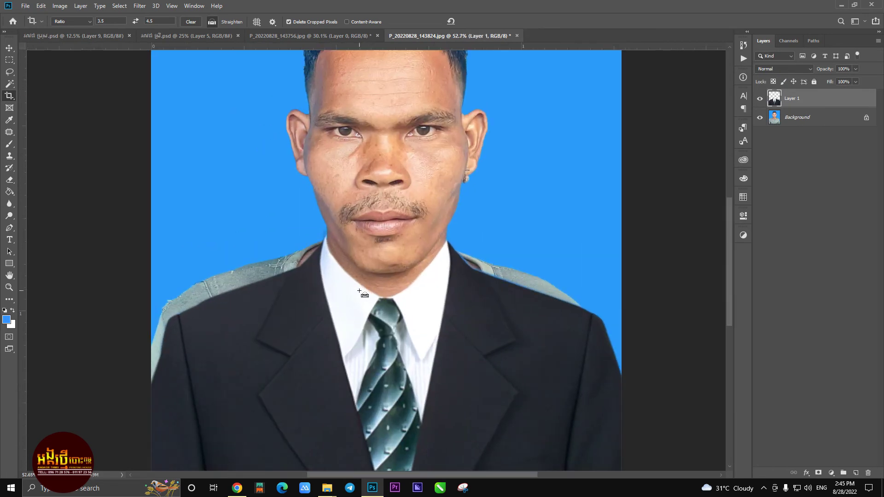
Warp the suit again, raising both shoulders and fine-tuning the collar position.
{"action": "left_click", "coordinate": [10, 48]}
{"action": "key", "text": "ctrl+t"}
{"action": "right_click", "coordinate": [318, 290]}
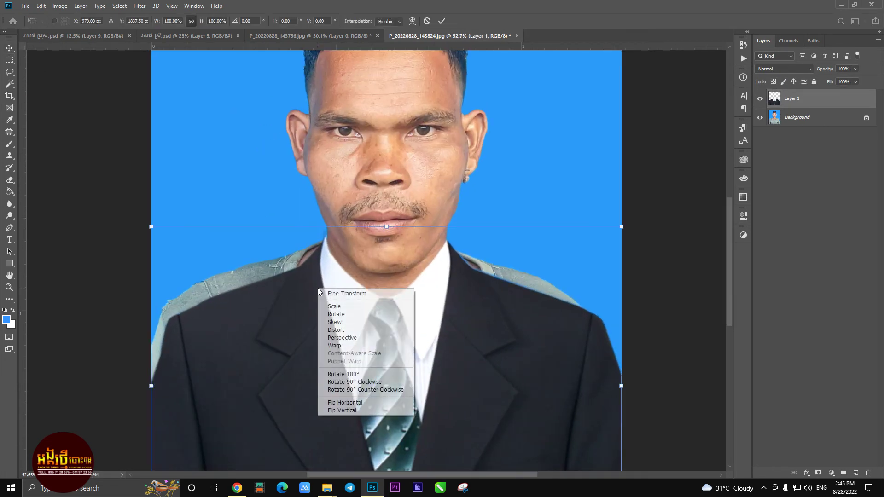
{"action": "left_click", "coordinate": [333, 346]}
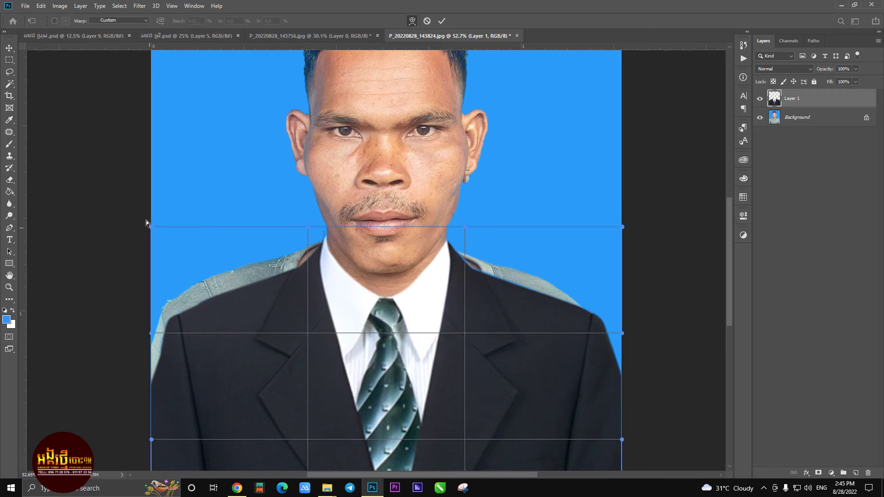
{"action": "left_click_drag", "start_coordinate": [148, 227], "coordinate": [132, 208]}
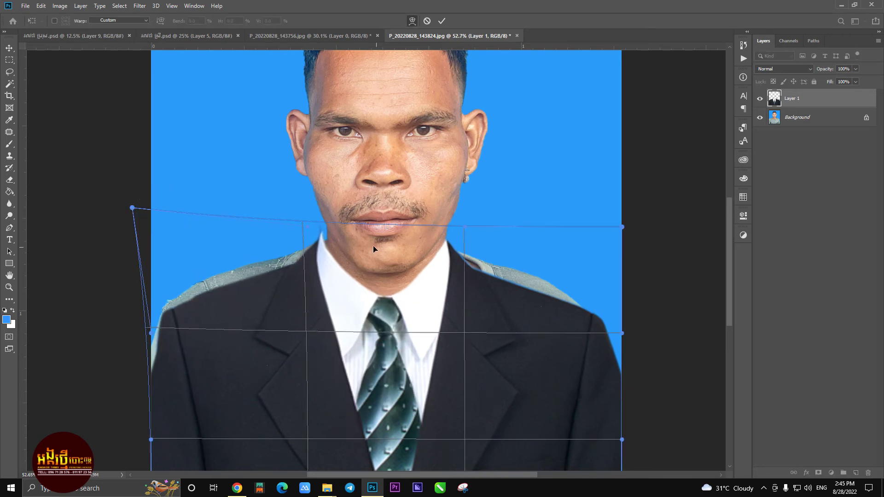
{"action": "left_click_drag", "start_coordinate": [307, 226], "coordinate": [313, 226]}
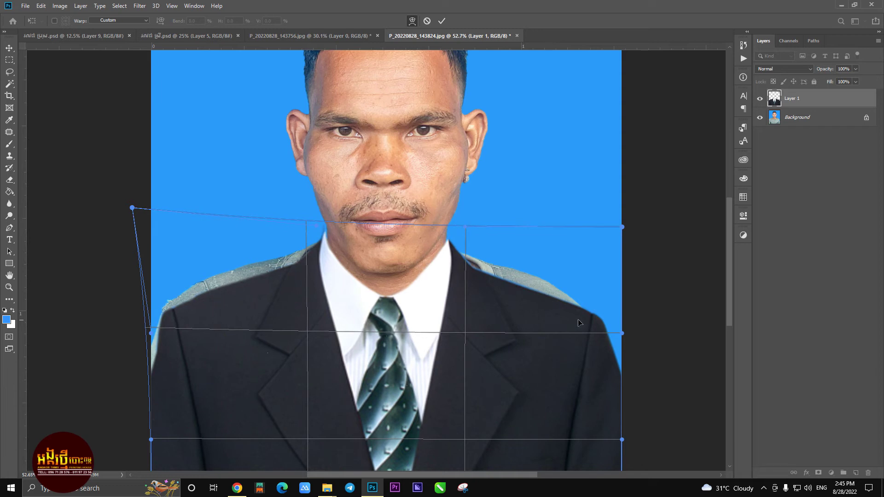
{"action": "left_click_drag", "start_coordinate": [622, 333], "coordinate": [623, 317]}
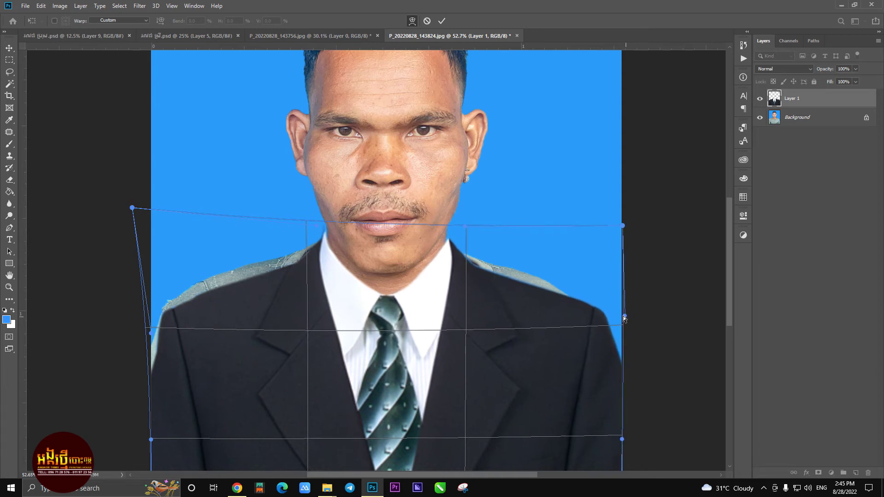
{"action": "left_click_drag", "start_coordinate": [459, 225], "coordinate": [458, 226]}
{"action": "left_click_drag", "start_coordinate": [303, 224], "coordinate": [305, 224]}
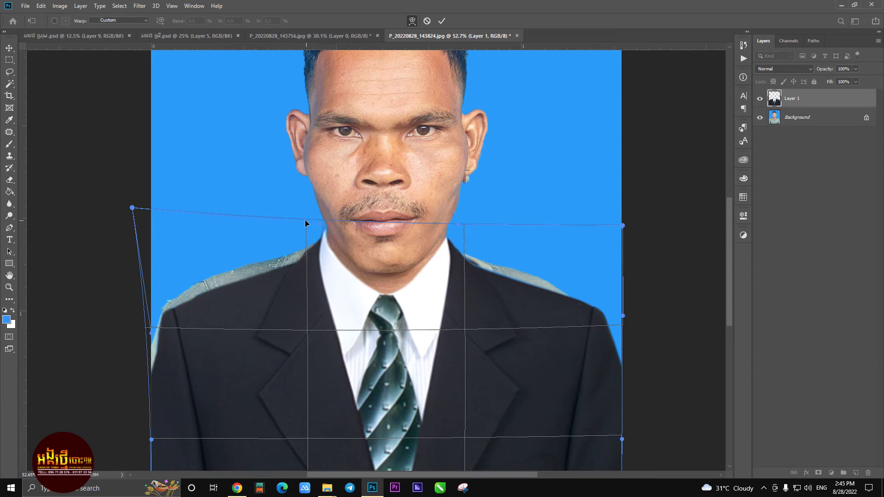
{"action": "key", "text": "Return"}
{"action": "scroll", "coordinate": [350, 313], "scroll_direction": "down", "scroll_amount": 5}
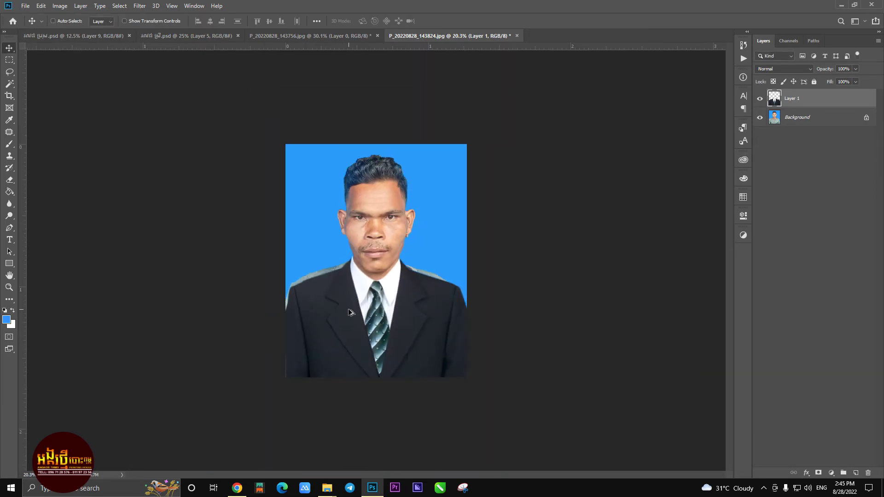
{"action": "scroll", "coordinate": [376, 260], "scroll_direction": "up", "scroll_amount": 2}
On the photo layer, trace the grey left shoulder with the Pen tool and fill it dark.
{"action": "left_click", "coordinate": [810, 118]}
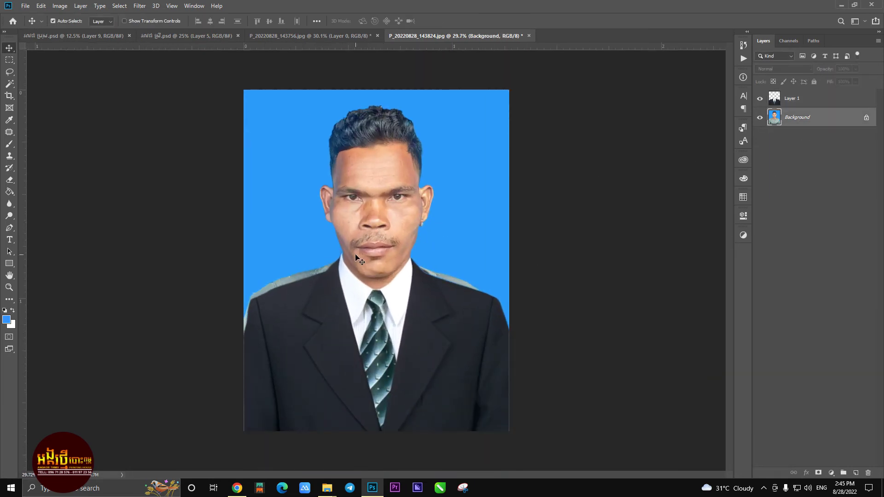
{"action": "key", "text": "p"}
{"action": "scroll", "coordinate": [295, 308], "scroll_direction": "up", "scroll_amount": 2}
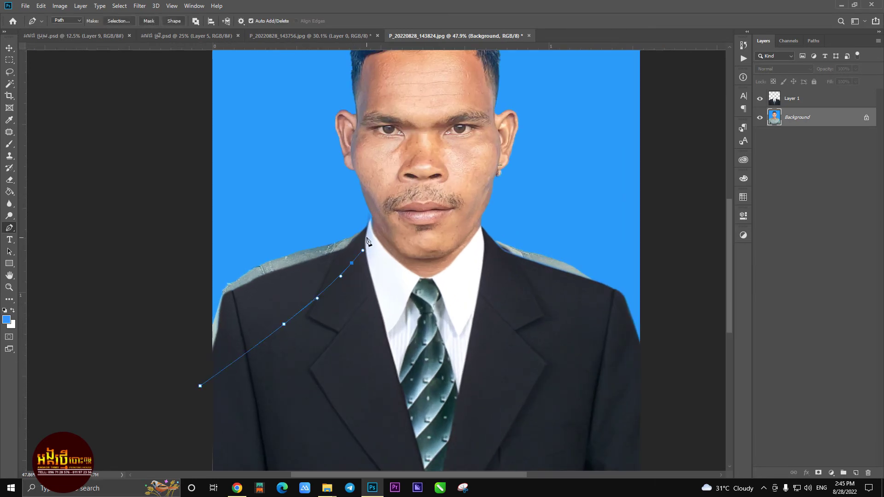
{"action": "left_click_drag", "start_coordinate": [140, 363], "coordinate": [155, 398]}
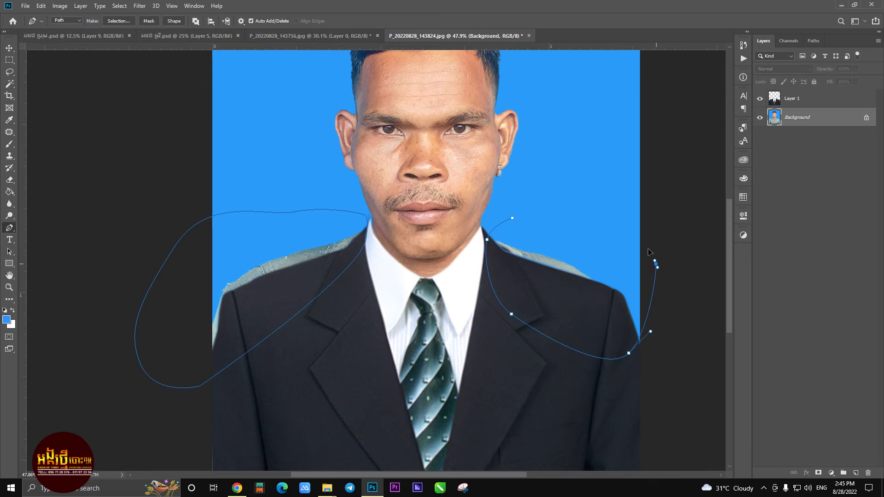
{"action": "key", "text": "ctrl+Return"}
{"action": "key", "text": "shift+F5"}
{"action": "key", "text": "Return"}
{"action": "key", "text": "ctrl+d"}
{"action": "scroll", "coordinate": [37, 143], "scroll_direction": "down", "scroll_amount": 3}
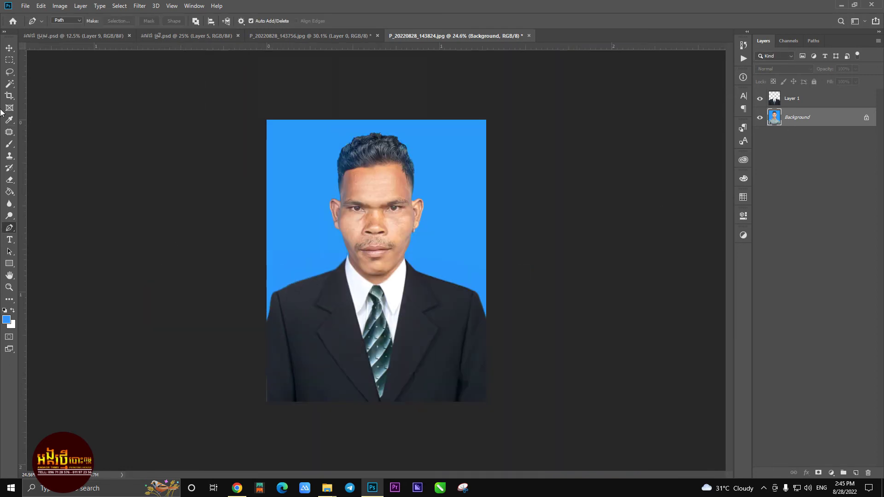
Tighten the 3.5 x 4.5 crop from the bottom edge.
{"action": "key", "text": "v"}
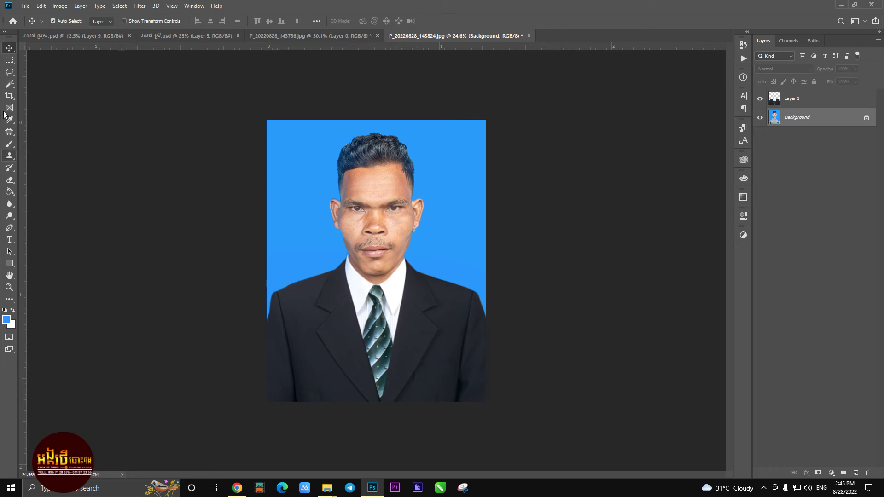
{"action": "key", "text": "c"}
{"action": "left_click_drag", "start_coordinate": [376, 409], "coordinate": [376, 394]}
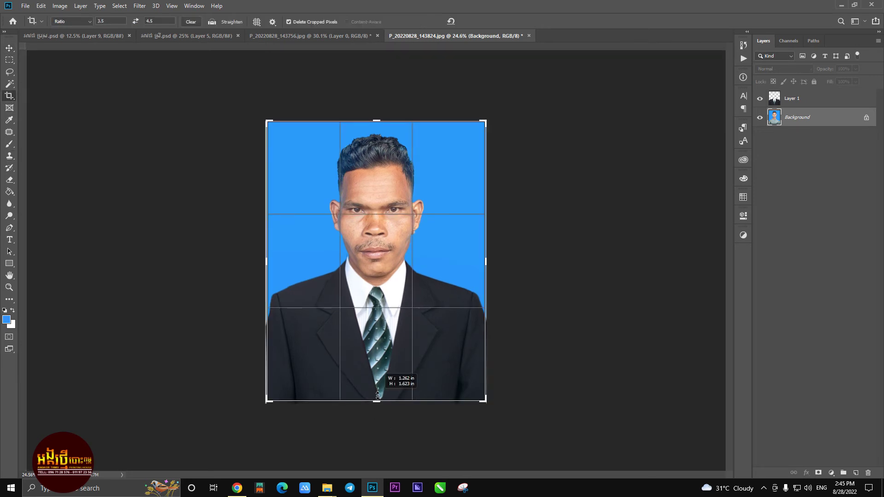
{"action": "key", "text": "Return"}
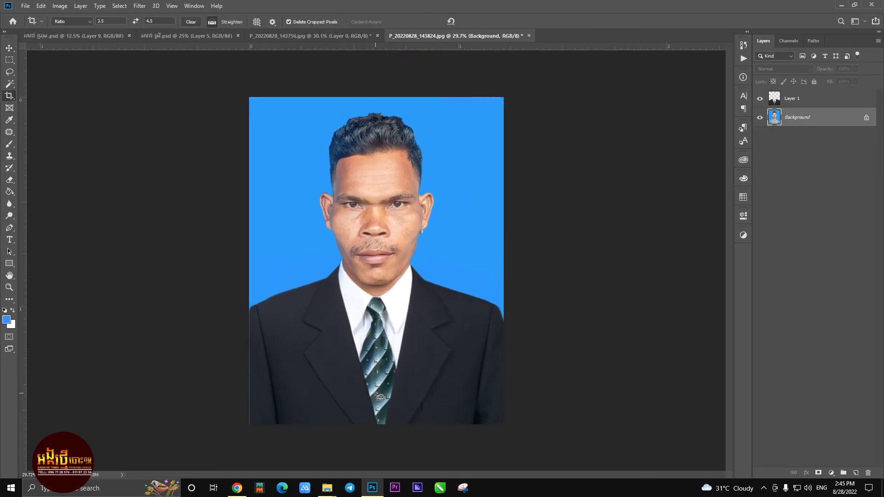
Set the image size to 3.5 x 4.5 cm.
{"action": "key", "text": "ctrl+alt+i"}
{"action": "type", "text": ".5"}
{"action": "left_click", "coordinate": [474, 239]}
{"action": "key", "text": "c"}
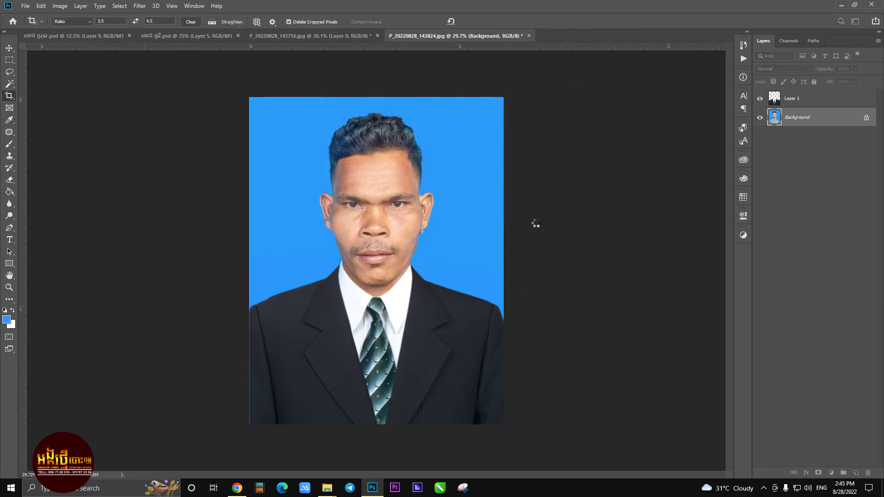
Merge the suit into the photo and unlock the background as Layer 0.
{"action": "right_click", "coordinate": [842, 119]}
{"action": "left_click", "coordinate": [833, 204]}
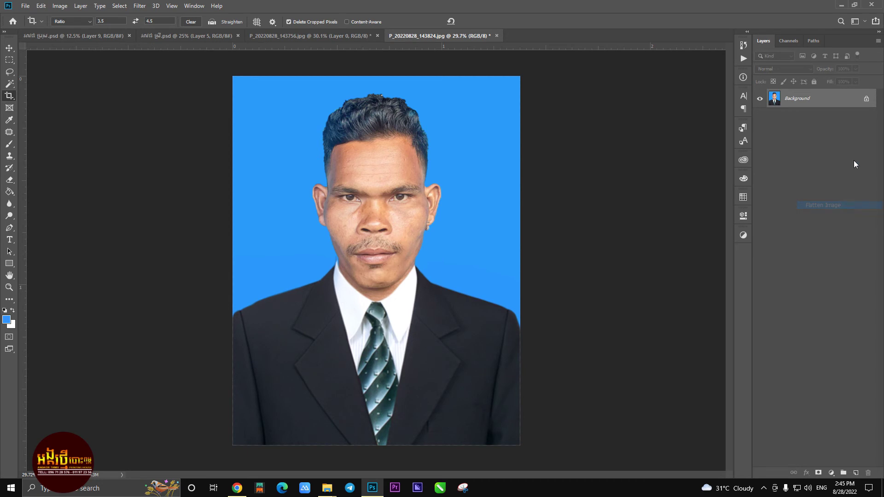
{"action": "left_click", "coordinate": [866, 99]}
Enlarge the canvas to about 15 x 10 cm using centimetre units.
{"action": "key", "text": "ctrl+alt+c"}
{"action": "left_click", "coordinate": [544, 159]}
{"action": "left_click", "coordinate": [538, 191]}
{"action": "type", "text": "15"}
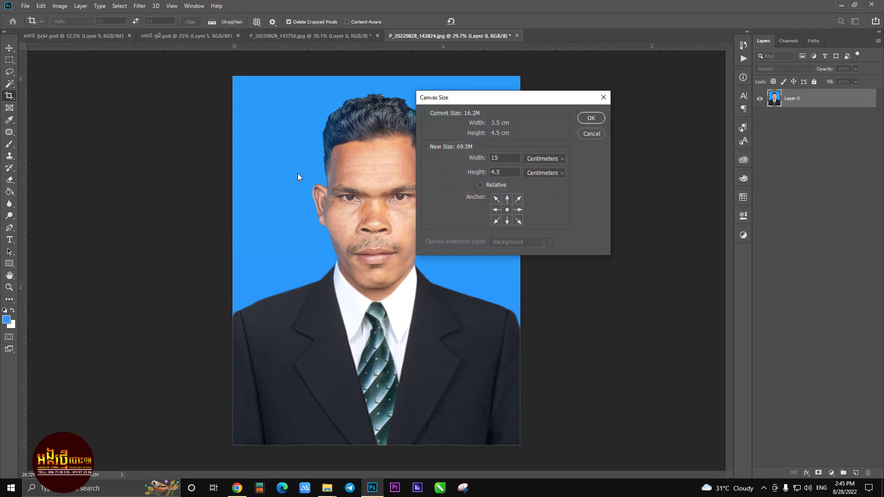
{"action": "key", "text": "Tab"}
{"action": "type", "text": "10"}
{"action": "key", "text": "Return"}
{"action": "key", "text": "ctrl+0"}
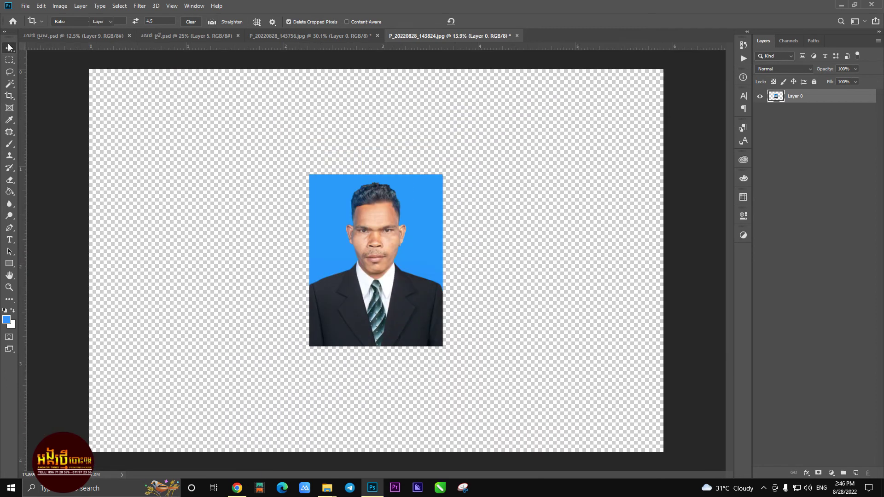
Place the photo top-left and Alt-drag copies into a row of four with thin gaps.
{"action": "left_click", "coordinate": [9, 46]}
{"action": "left_click_drag", "start_coordinate": [333, 186], "coordinate": [261, 159]}
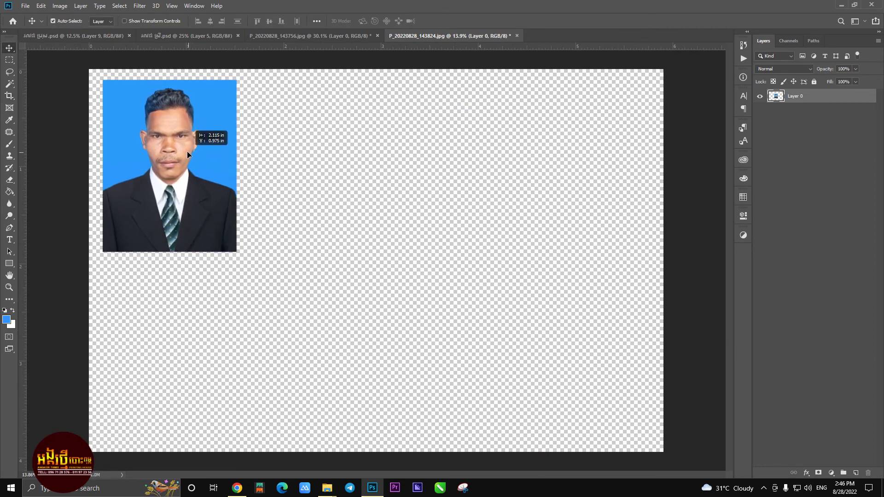
{"action": "left_click_drag", "start_coordinate": [152, 266], "coordinate": [286, 266]}
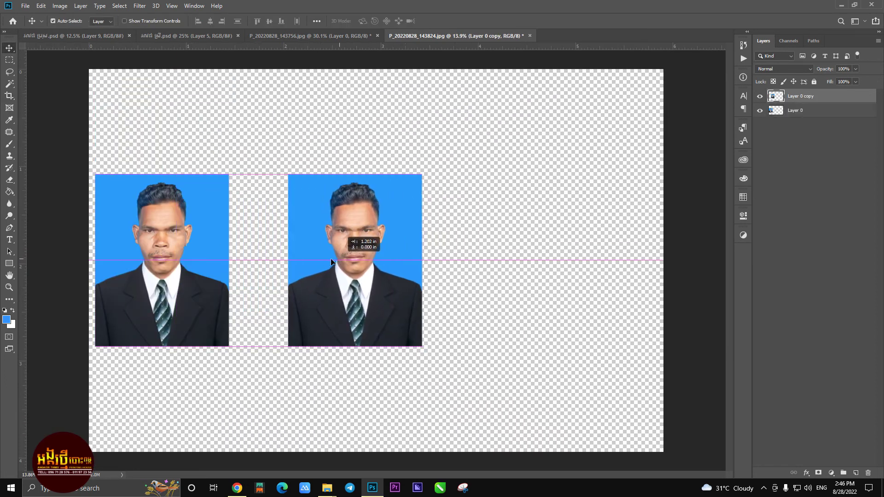
{"action": "left_click_drag", "start_coordinate": [287, 266], "coordinate": [289, 266]}
{"action": "mouse_move", "coordinate": [444, 269]}
{"action": "left_mouse_down"}
{"action": "mouse_move", "coordinate": [115, 253]}
{"action": "mouse_move", "coordinate": [388, 311]}
{"action": "left_mouse_up"}
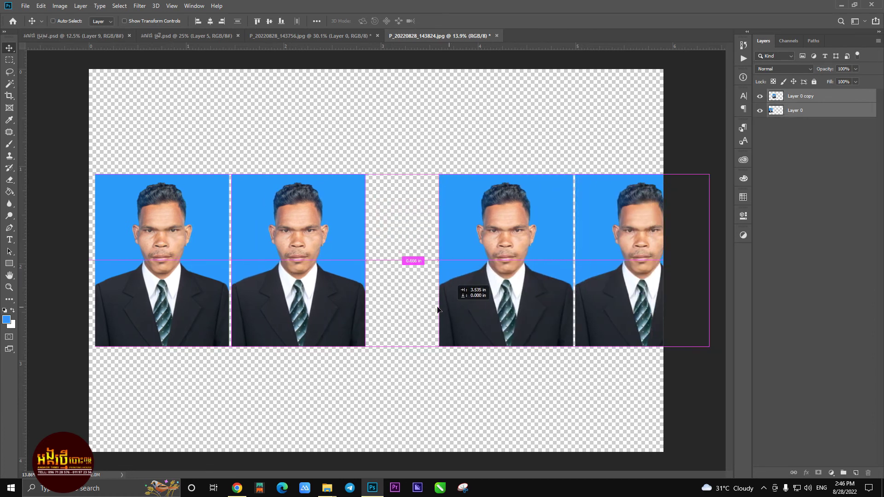
{"action": "mouse_move", "coordinate": [586, 375]}
{"action": "left_mouse_down"}
{"action": "mouse_move", "coordinate": [202, 243]}
{"action": "mouse_move", "coordinate": [205, 152]}
{"action": "left_mouse_up"}
Duplicate the row as a second row and centre the eight-photo grid on the sheet.
{"action": "mouse_move", "coordinate": [333, 205]}
{"action": "left_mouse_down"}
{"action": "mouse_move", "coordinate": [313, 274]}
{"action": "mouse_move", "coordinate": [333, 280]}
{"action": "left_mouse_up"}
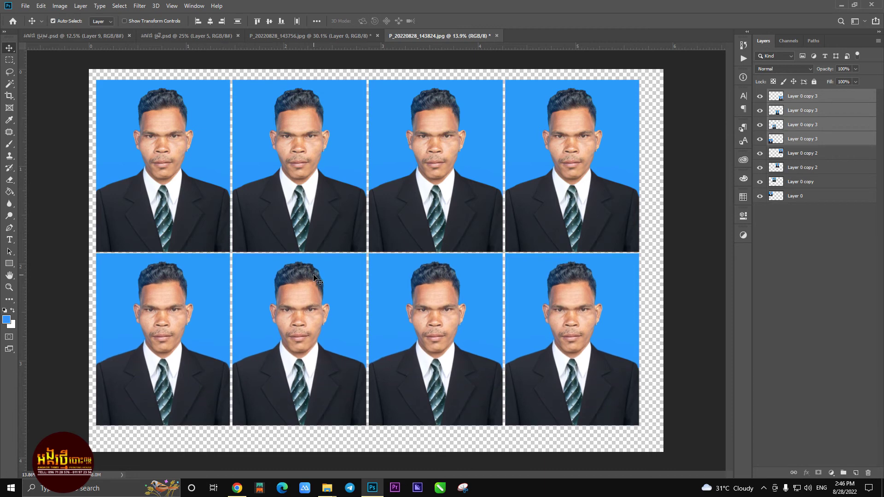
{"action": "key", "text": "ctrl+alt+a"}
{"action": "left_click_drag", "start_coordinate": [149, 170], "coordinate": [154, 178]}
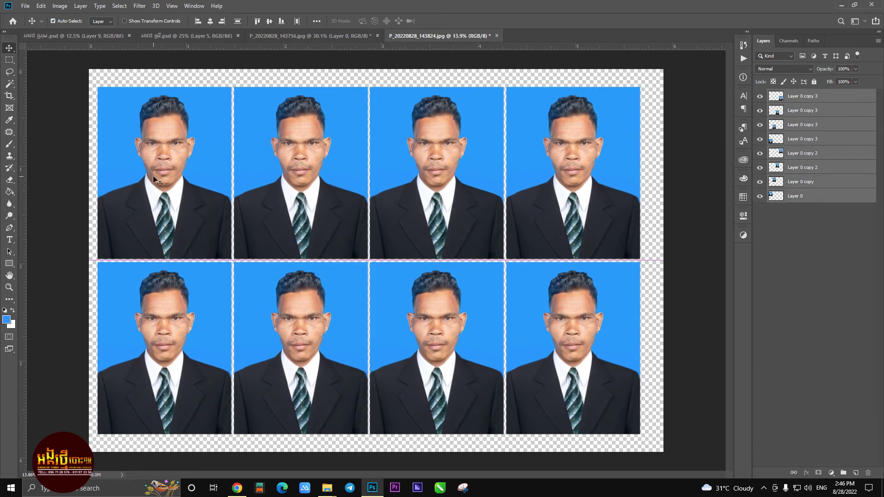
{"action": "key", "text": "shift+Right"}
{"action": "key", "text": "shift+Right"}
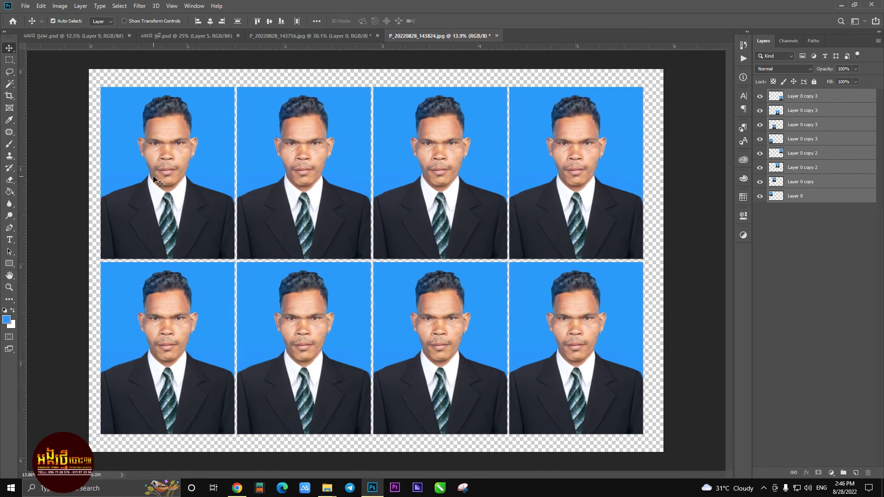
{"action": "key", "text": "ctrl+p"}
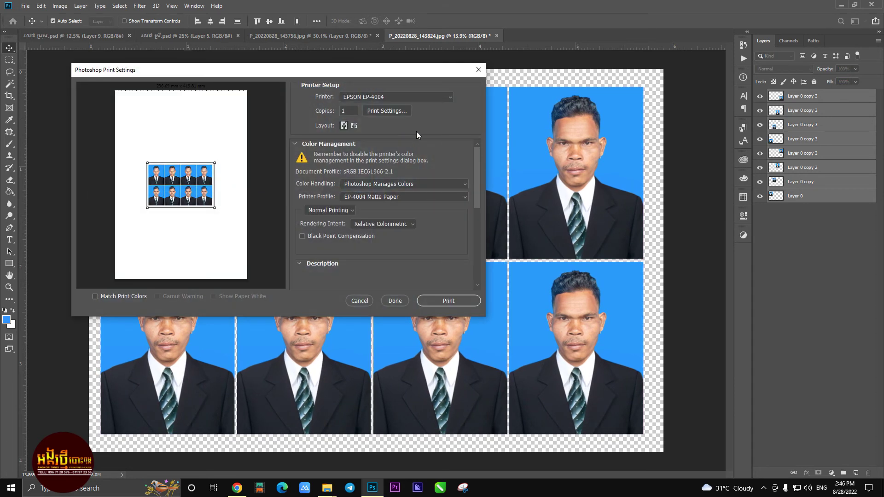
Choose the EPSON EP-4004, apply its 4x6 (10x15) favorite setting, and print the sheet.
{"action": "left_click", "coordinate": [388, 96]}
{"action": "left_click", "coordinate": [390, 164]}
{"action": "left_click", "coordinate": [391, 113]}
{"action": "left_click", "coordinate": [194, 108]}
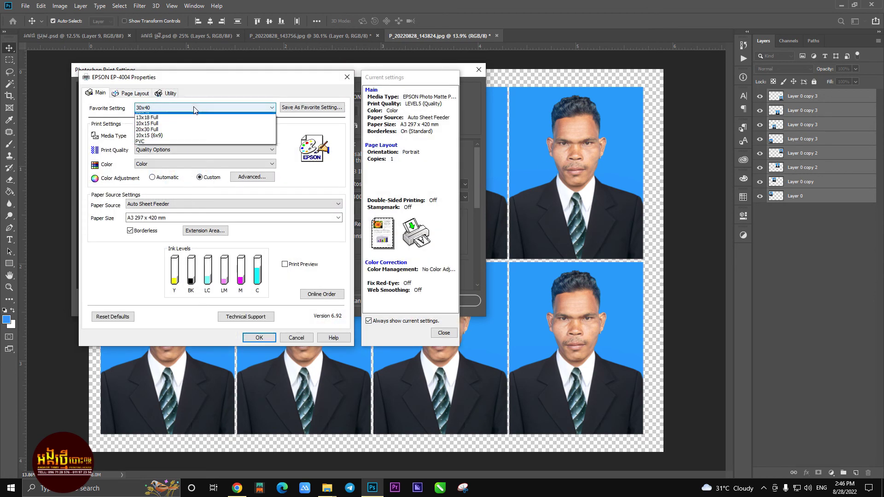
{"action": "left_click", "coordinate": [234, 122]}
{"action": "left_click", "coordinate": [253, 338]}
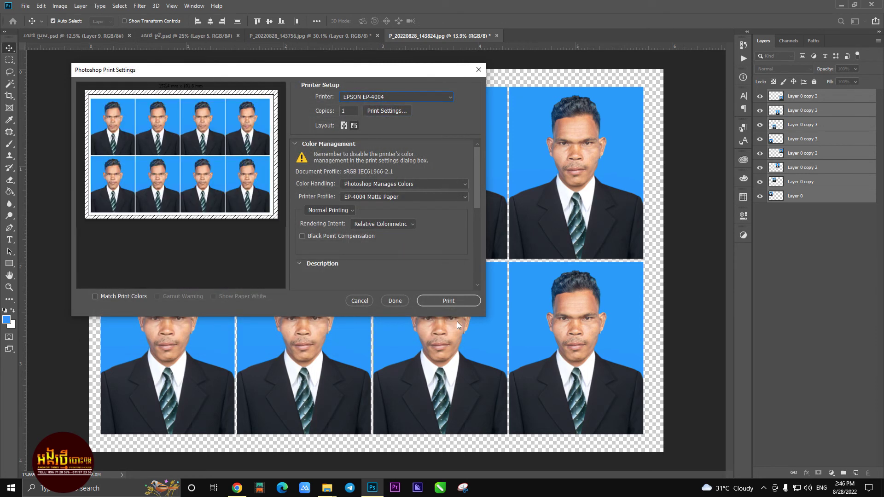
{"action": "key", "text": "Return"}
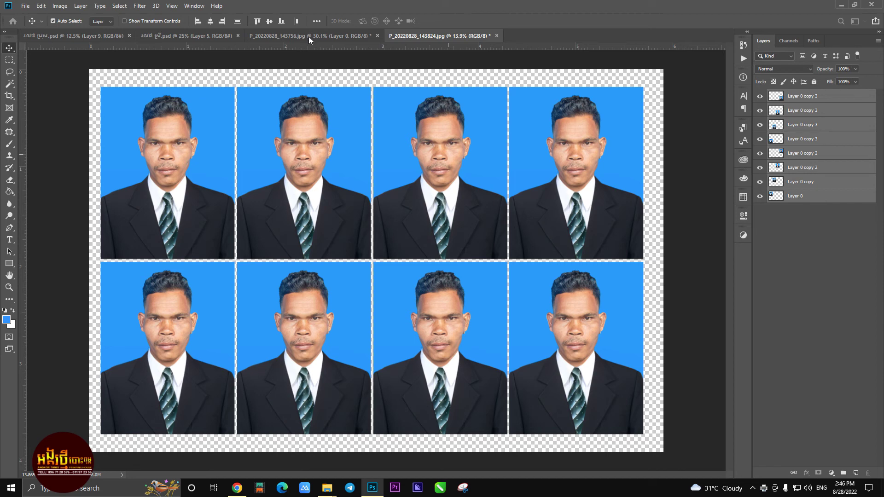
{"action": "left_click", "coordinate": [308, 37]}
Select the woman's forehead and cheeks with the Magic Wand, feather 2 px, and brighten with Curves.
{"action": "scroll", "coordinate": [325, 217], "scroll_direction": "up", "scroll_amount": 5}
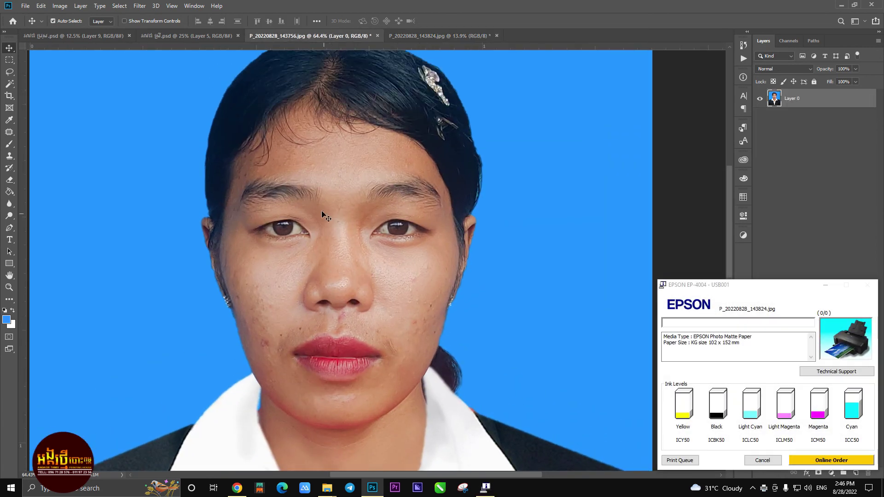
{"action": "scroll", "coordinate": [325, 216], "scroll_direction": "down", "scroll_amount": 2}
{"action": "left_click", "coordinate": [9, 83]}
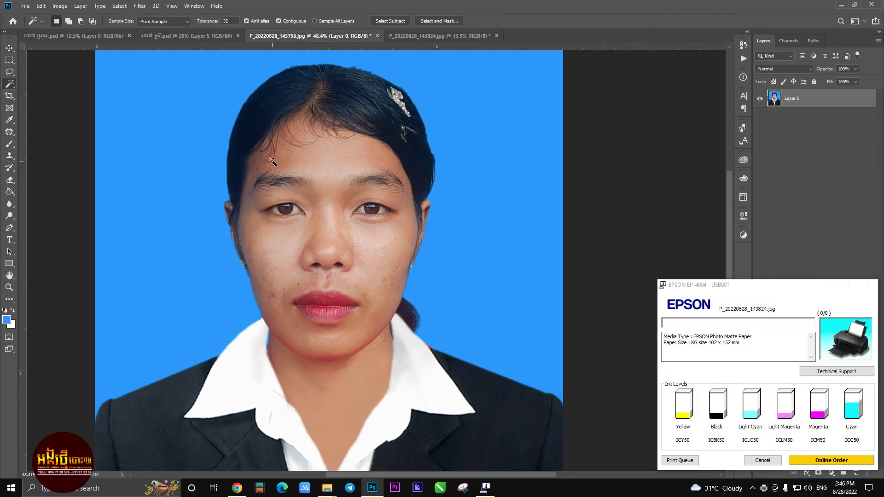
{"action": "left_click", "coordinate": [282, 158]}
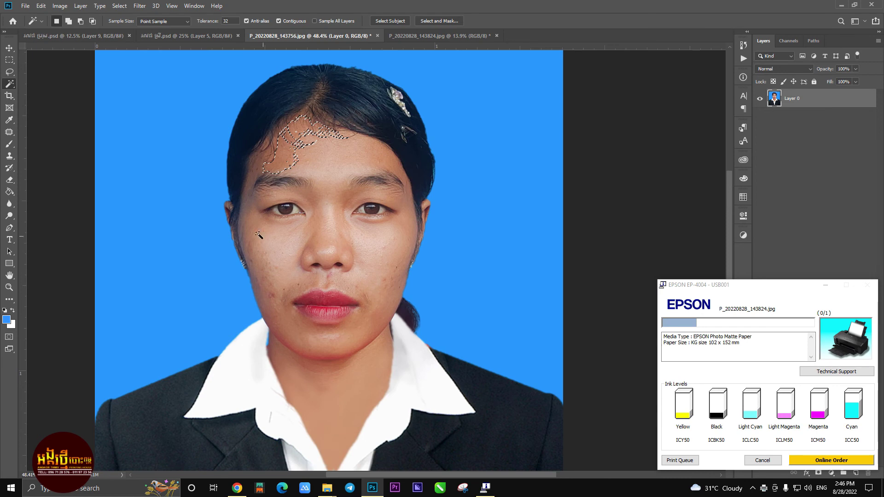
{"action": "left_click", "coordinate": [282, 339]}
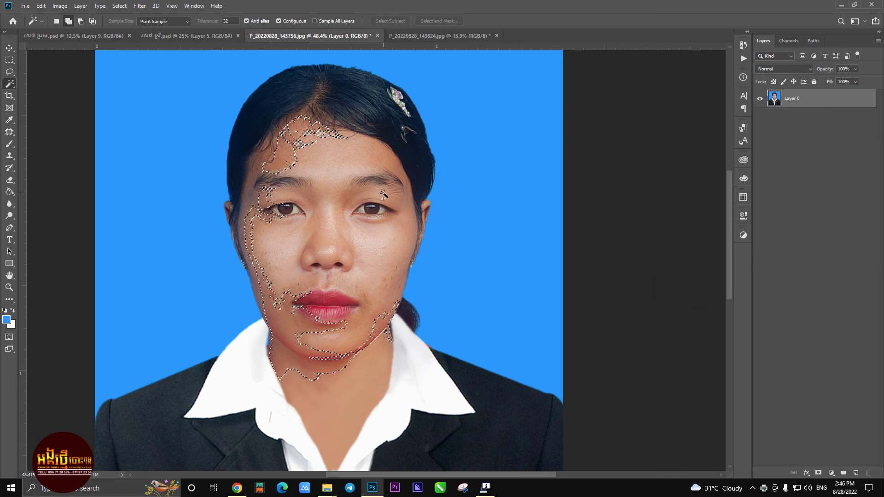
{"action": "key", "text": "shift+F6"}
{"action": "key", "text": "Return"}
{"action": "key", "text": "ctrl+m"}
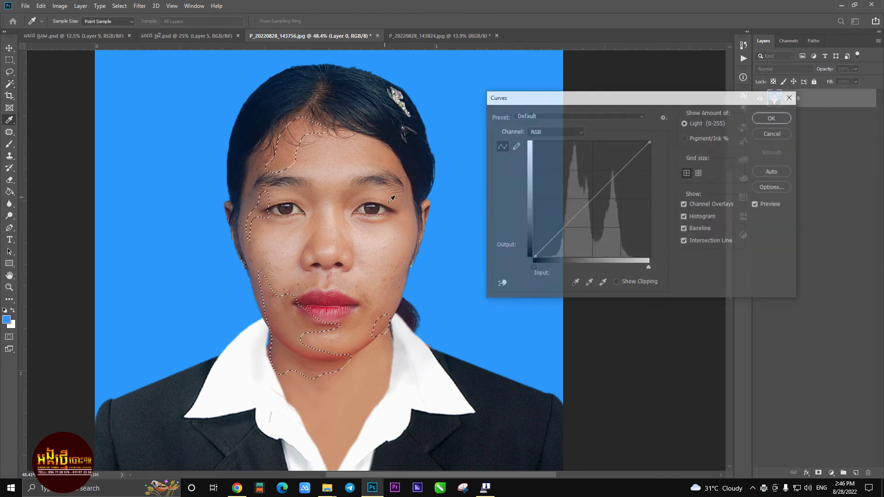
{"action": "left_click_drag", "start_coordinate": [607, 192], "coordinate": [598, 181]}
{"action": "key", "text": "Return"}
{"action": "key", "text": "ctrl+d"}
Brighten the woman's photo highlights with a Levels adjustment.
{"action": "scroll", "coordinate": [346, 160], "scroll_direction": "down", "scroll_amount": 3}
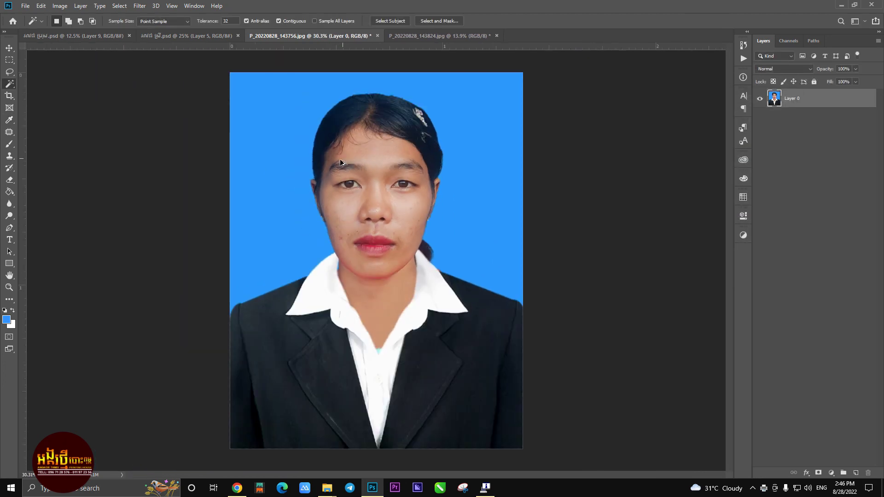
{"action": "key", "text": "ctrl+alt+i"}
{"action": "key", "text": "Escape"}
{"action": "key", "text": "i"}
{"action": "key", "text": "ctrl+l"}
{"action": "left_click_drag", "start_coordinate": [655, 216], "coordinate": [651, 216]}
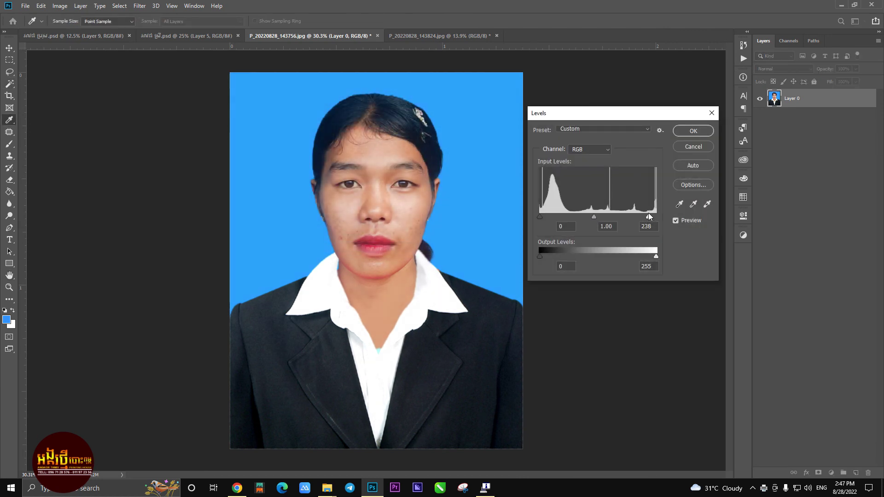
{"action": "key", "text": "Return"}
Enlarge the canvas height to 10 cm in centimetres.
{"action": "key", "text": "w"}
{"action": "scroll", "coordinate": [669, 188], "scroll_direction": "down", "scroll_amount": 2}
{"action": "key", "text": "ctrl+alt+c"}
{"action": "left_click", "coordinate": [529, 158]}
{"action": "left_click", "coordinate": [540, 175]}
{"action": "key", "text": "Tab"}
{"action": "type", "text": "10"}
{"action": "key", "text": "Return"}
{"action": "key", "text": "ctrl+0"}
Alt-drag copies of the woman's photo into two rows of four.
{"action": "left_click", "coordinate": [9, 50]}
{"action": "mouse_move", "coordinate": [379, 259]}
{"action": "left_mouse_down"}
{"action": "mouse_move", "coordinate": [185, 171]}
{"action": "mouse_move", "coordinate": [432, 204]}
{"action": "mouse_move", "coordinate": [343, 205]}
{"action": "mouse_move", "coordinate": [355, 226]}
{"action": "left_mouse_up"}
{"action": "left_click_drag", "start_coordinate": [490, 219], "coordinate": [187, 174]}
{"action": "mouse_move", "coordinate": [181, 237]}
{"action": "left_mouse_down"}
{"action": "mouse_move", "coordinate": [445, 238]}
{"action": "mouse_move", "coordinate": [391, 252]}
{"action": "left_mouse_up"}
{"action": "mouse_move", "coordinate": [225, 155]}
{"action": "left_mouse_down"}
{"action": "mouse_move", "coordinate": [225, 428]}
{"action": "mouse_move", "coordinate": [222, 314]}
{"action": "left_mouse_up"}
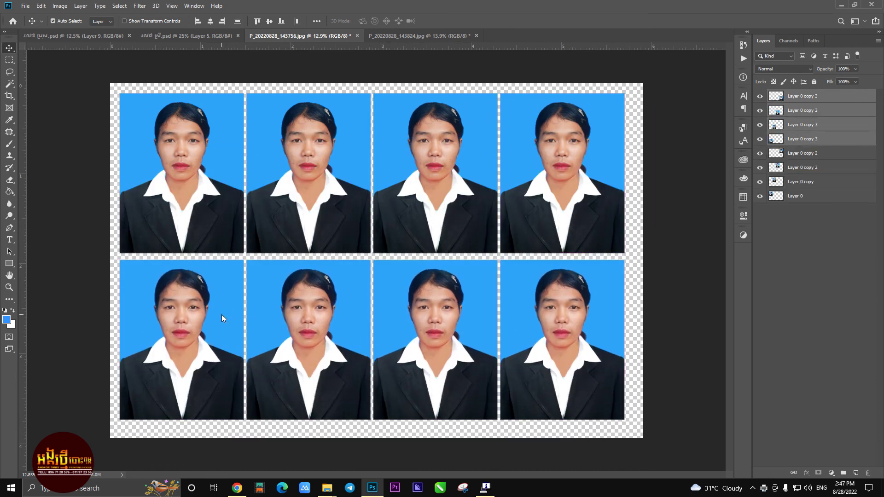
Nudge the bottom row up to close the gap and select all eight photo layers.
{"action": "key", "text": "shift+Up"}
{"action": "key", "text": "shift+Up"}
{"action": "key", "text": "shift+Up"}
{"action": "key", "text": "shift+Up"}
{"action": "key", "text": "shift+Up"}
{"action": "key", "text": "shift+Up"}
{"action": "key", "text": "shift+Up"}
{"action": "key", "text": "shift+Up"}
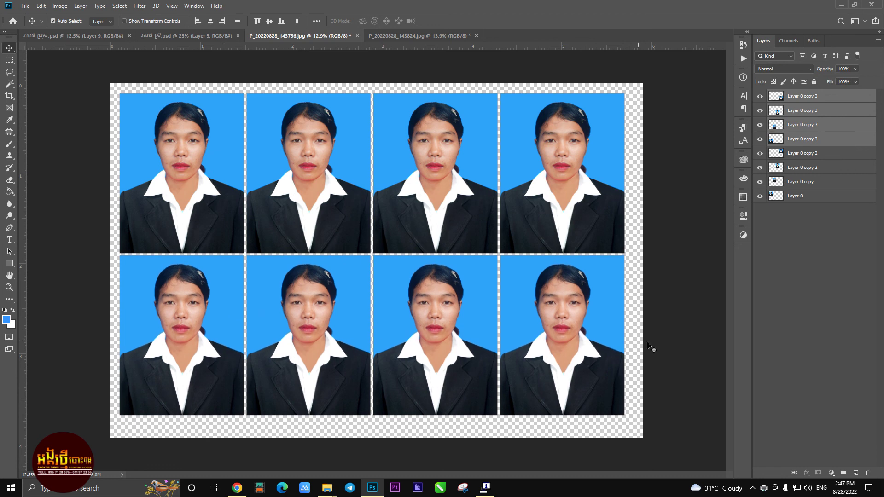
{"action": "key", "text": "ctrl+alt+a"}
{"action": "scroll", "coordinate": [181, 174], "scroll_direction": "down", "scroll_amount": 1}
{"action": "scroll", "coordinate": [171, 177], "scroll_direction": "down", "scroll_amount": 1}
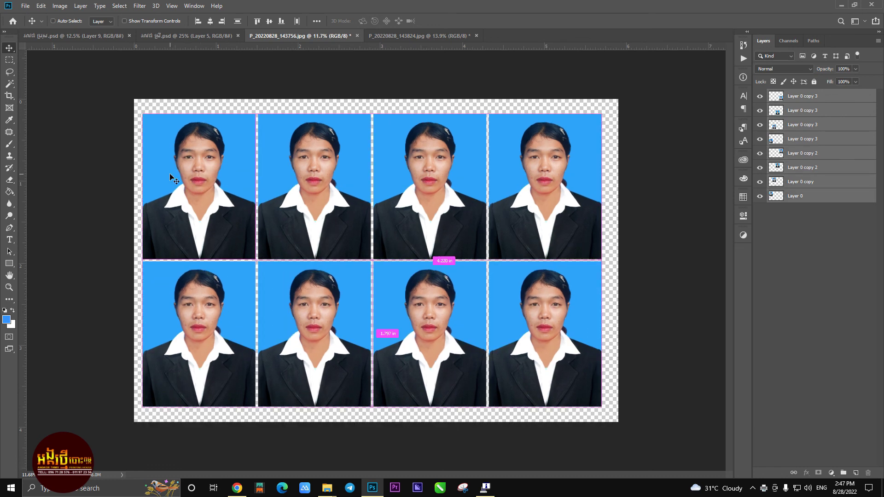
Set the EPSON printer properties to the 30x40 favorite setting and confirm.
{"action": "key", "text": "ctrl+p"}
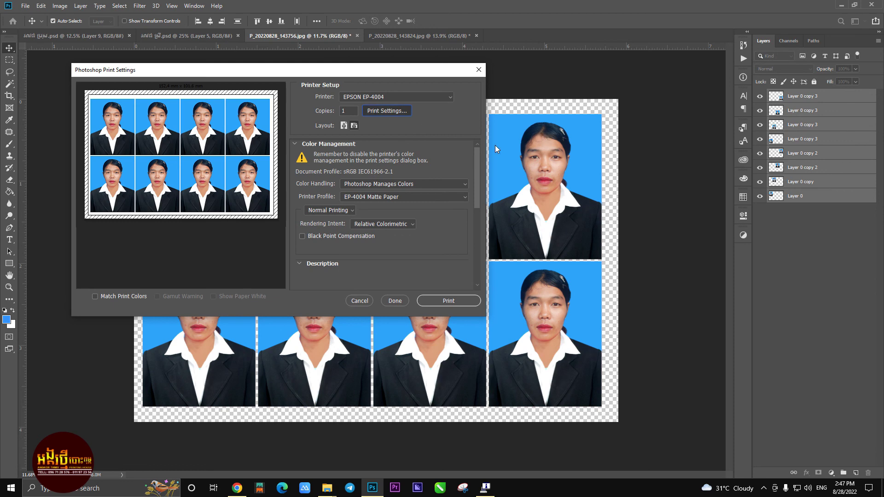
{"action": "left_click", "coordinate": [387, 111]}
{"action": "left_click", "coordinate": [203, 107]}
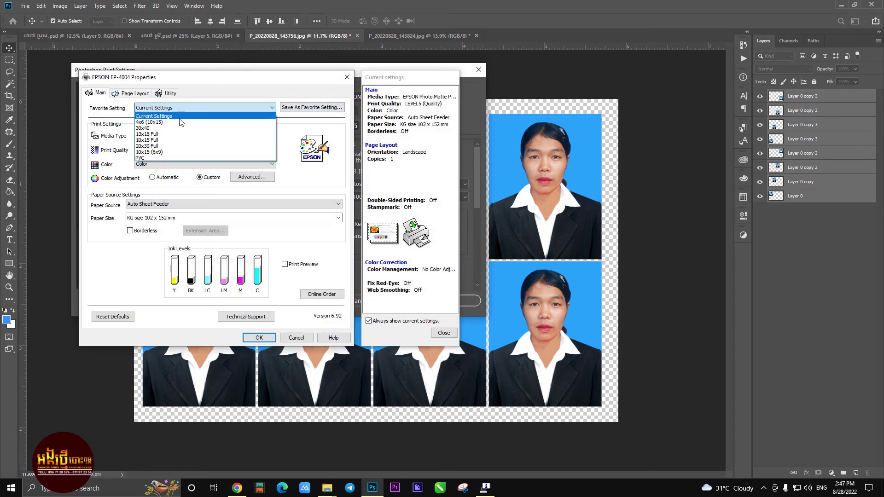
{"action": "left_click", "coordinate": [152, 128]}
{"action": "left_click", "coordinate": [259, 338]}
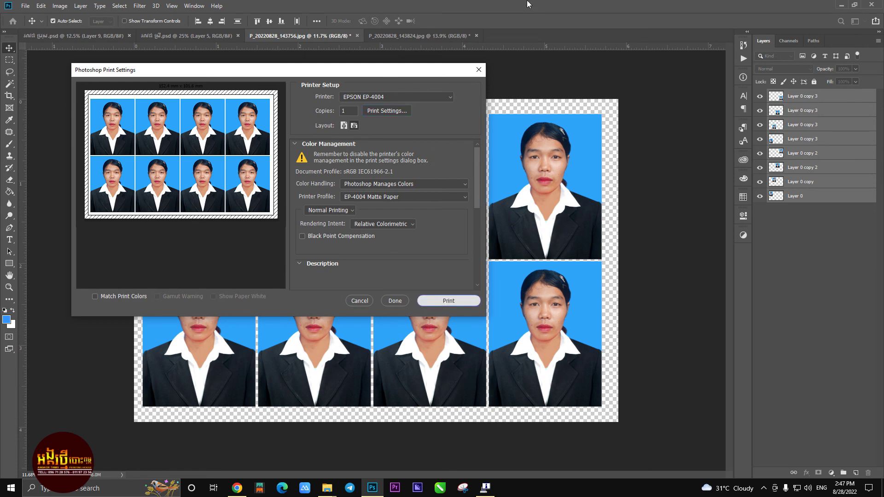
{"action": "key", "text": "Return"}
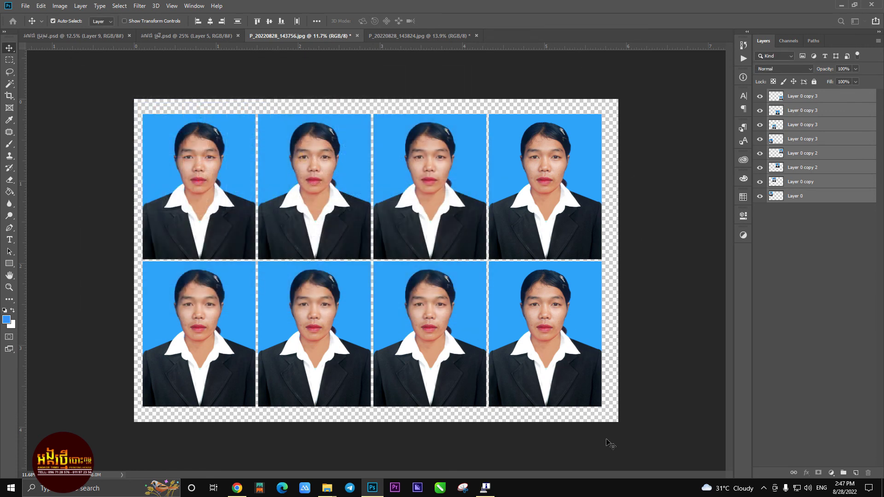